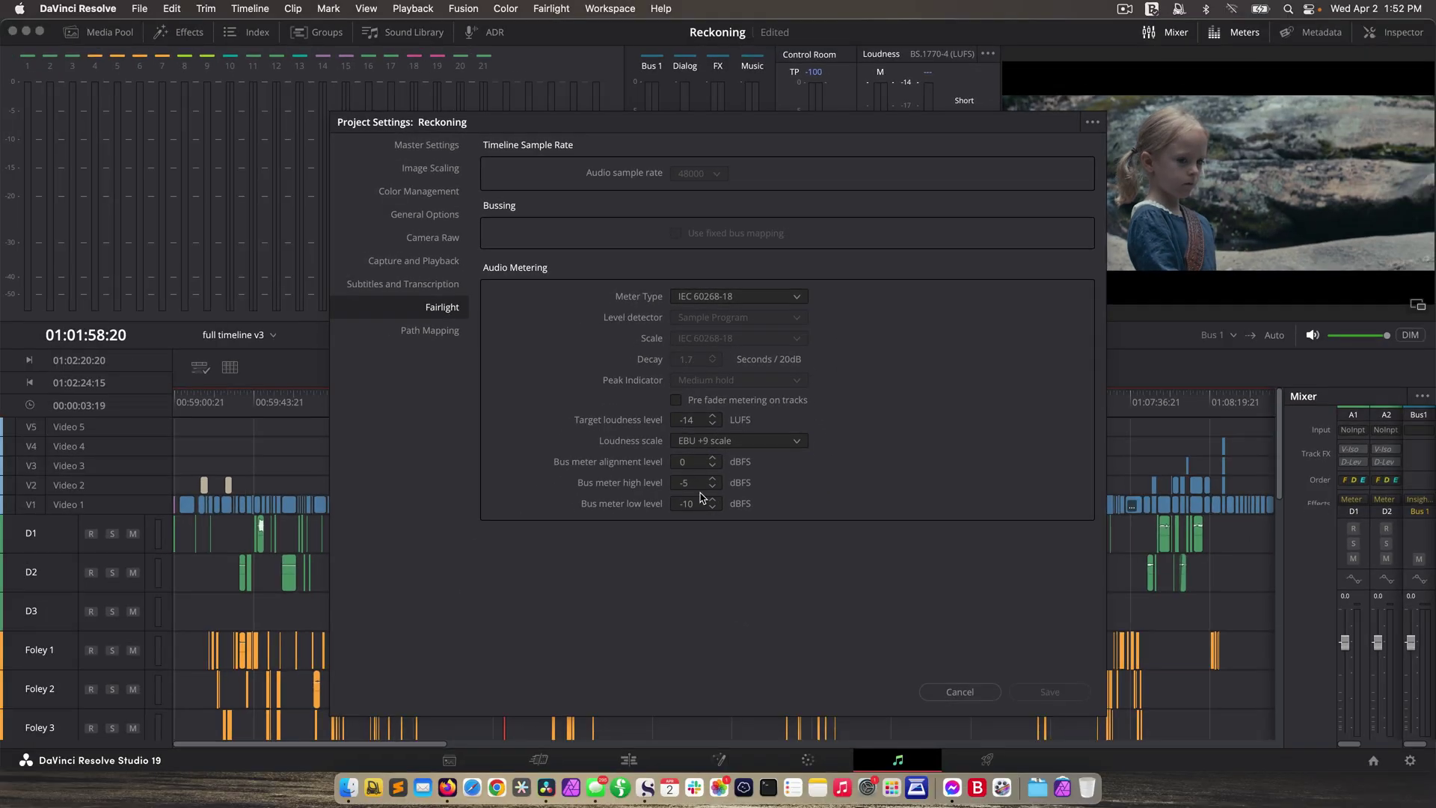
Cancel Project Settings so the Fairlight audio-metering options stay at the -14 LUFS target
{"action": "left_click", "coordinate": [960, 691]}
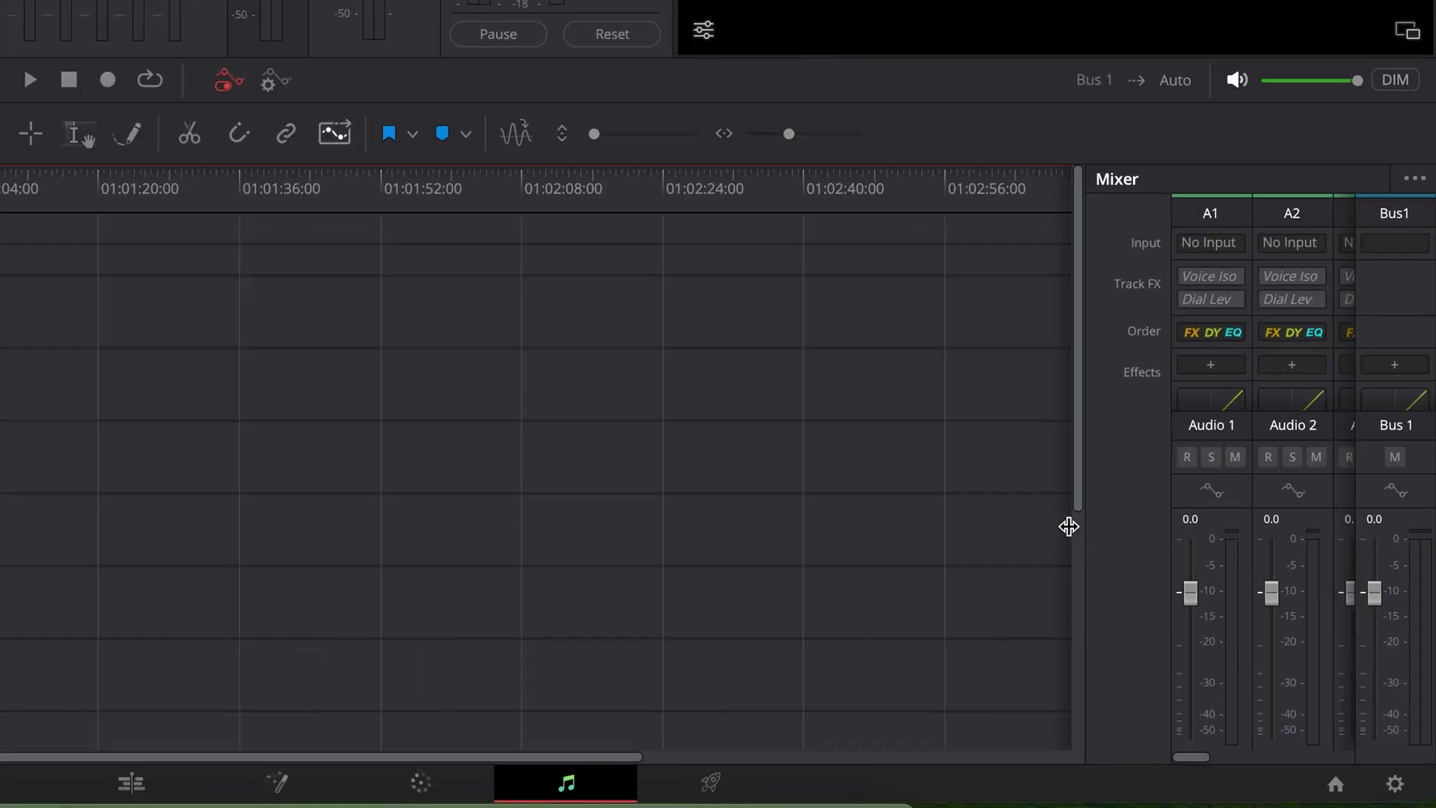
Widen the mixer to show tracks A1–A11 beside Bus1 and bring up its display options
{"action": "left_click_drag", "start_coordinate": [1048, 489], "coordinate": [145, 480]}
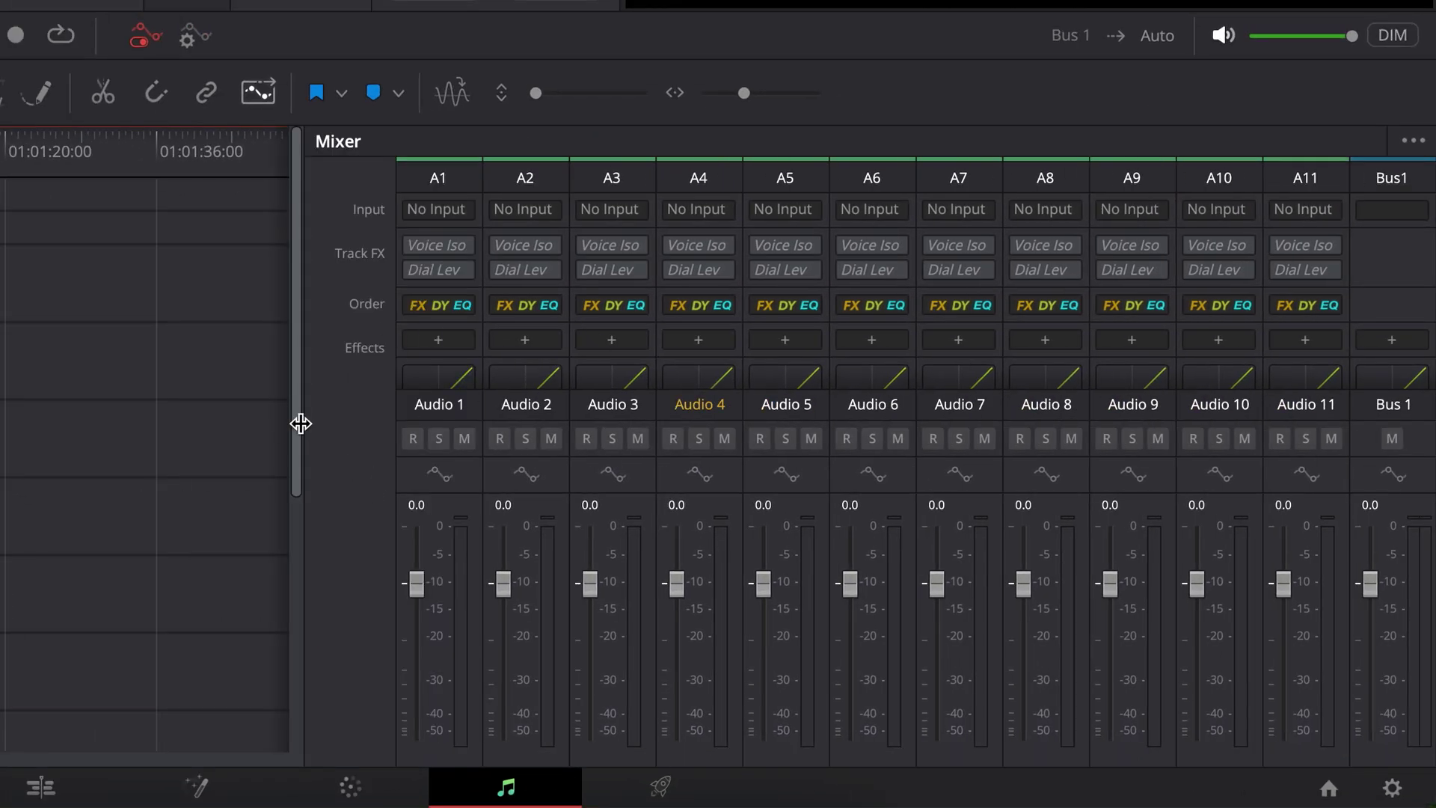
{"action": "left_click_drag", "start_coordinate": [298, 420], "coordinate": [845, 434]}
{"action": "left_click_drag", "start_coordinate": [1003, 434], "coordinate": [296, 434]}
{"action": "left_click", "coordinate": [1413, 141]}
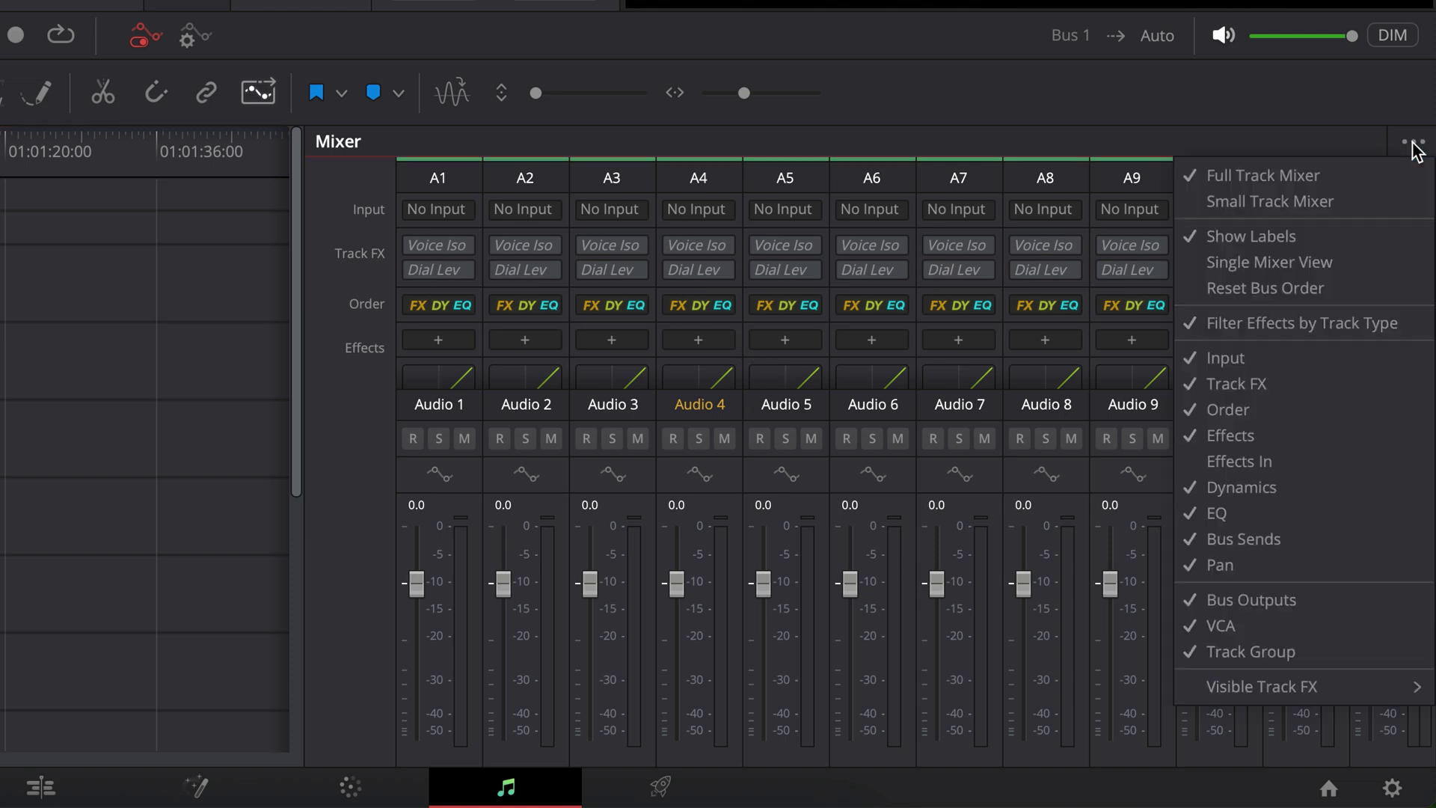
Try Small Track Mixer, return to Full Track Mixer, and widen it to fit A1–A7 plus Bus1
{"action": "left_click", "coordinate": [1259, 209]}
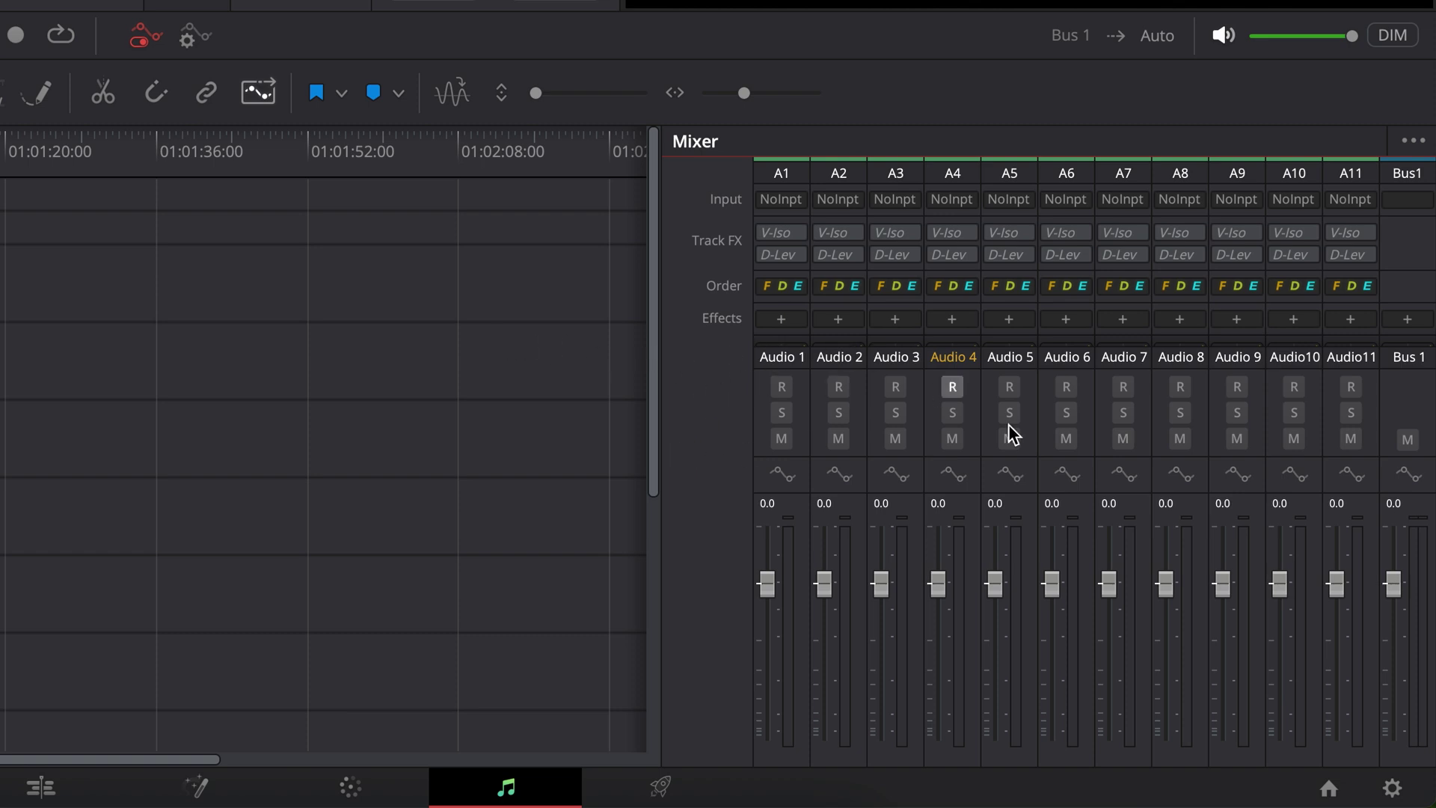
{"action": "left_click", "coordinate": [1414, 141]}
{"action": "left_click", "coordinate": [1231, 183]}
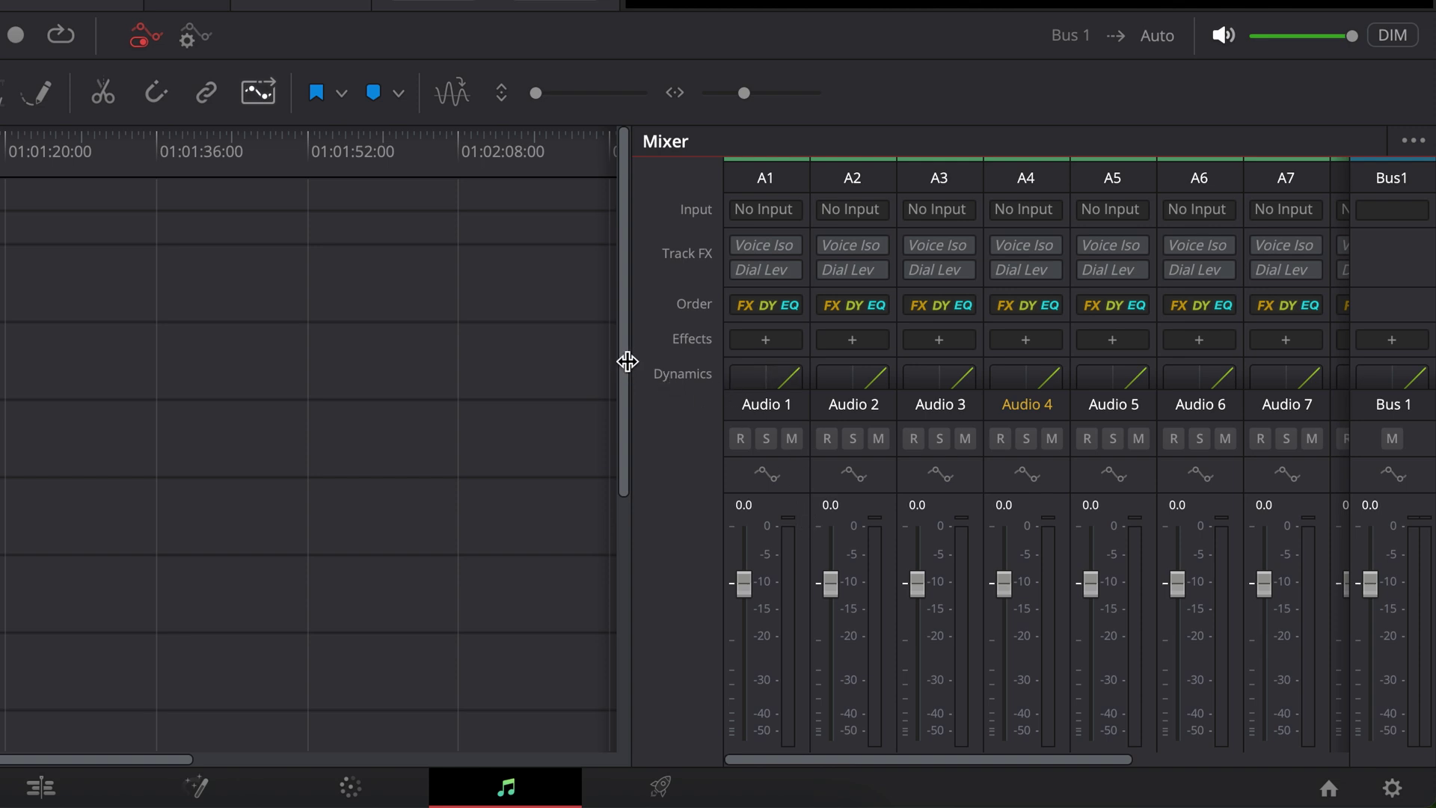
{"action": "left_click_drag", "start_coordinate": [628, 359], "coordinate": [81, 344]}
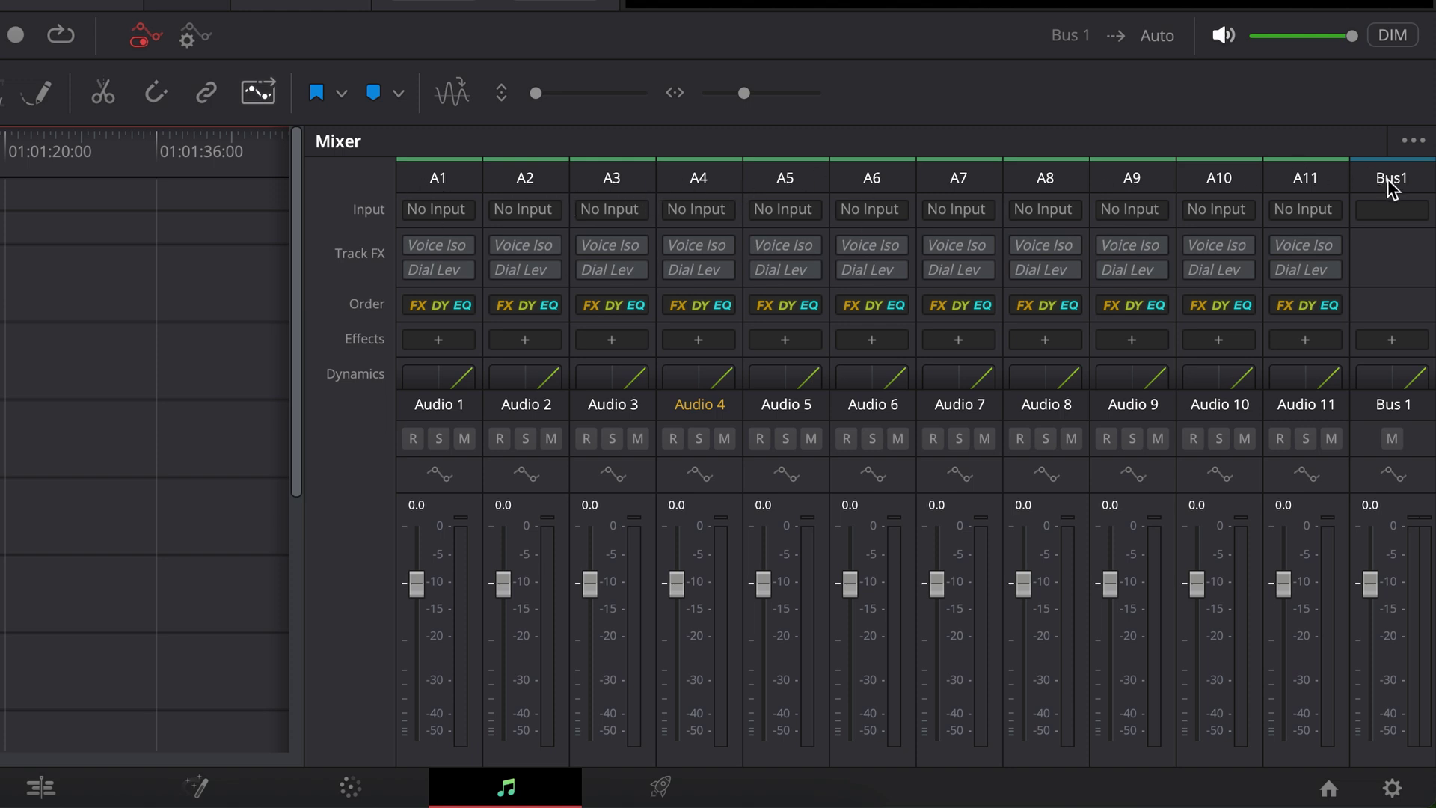
{"action": "left_click", "coordinate": [1392, 439]}
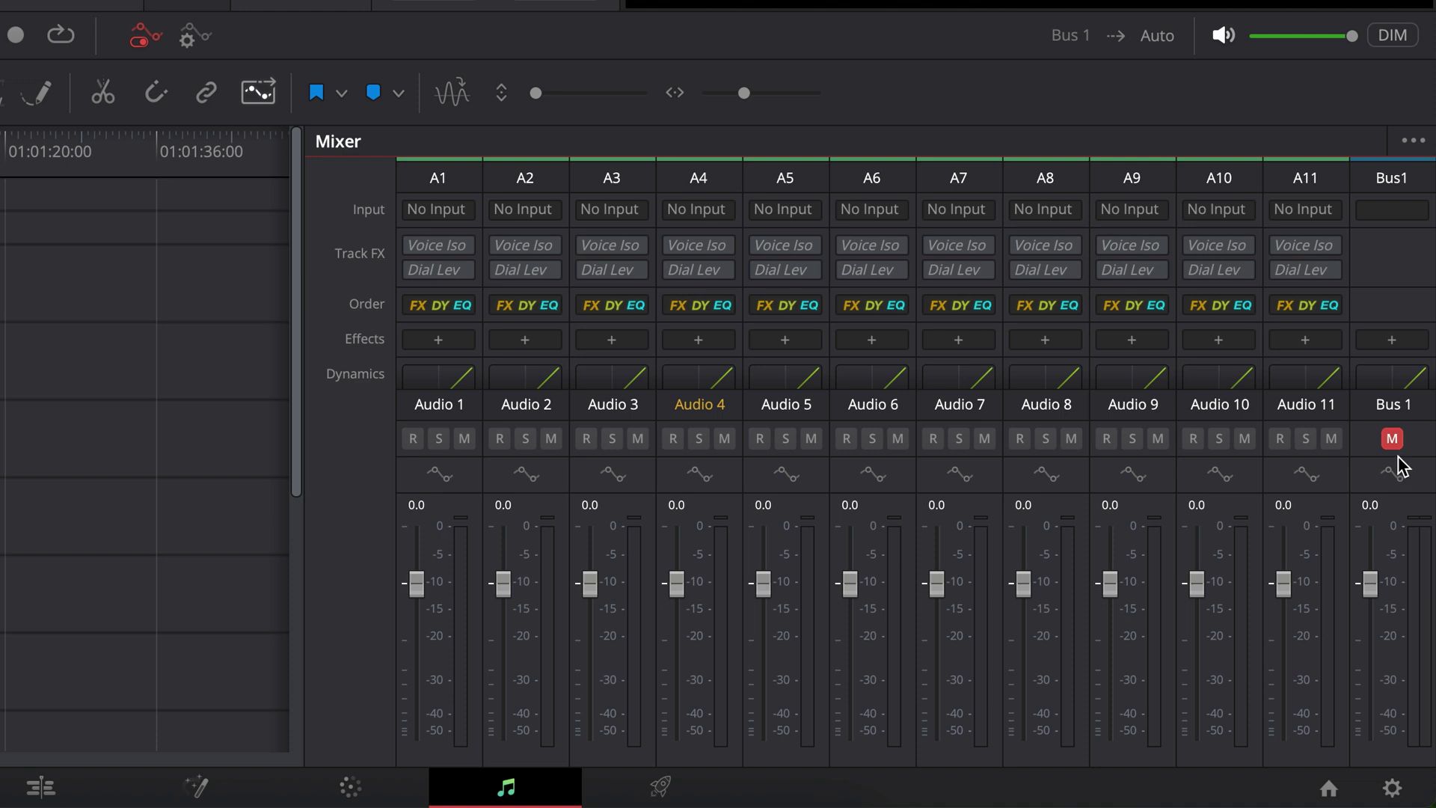
{"action": "key", "text": "space"}
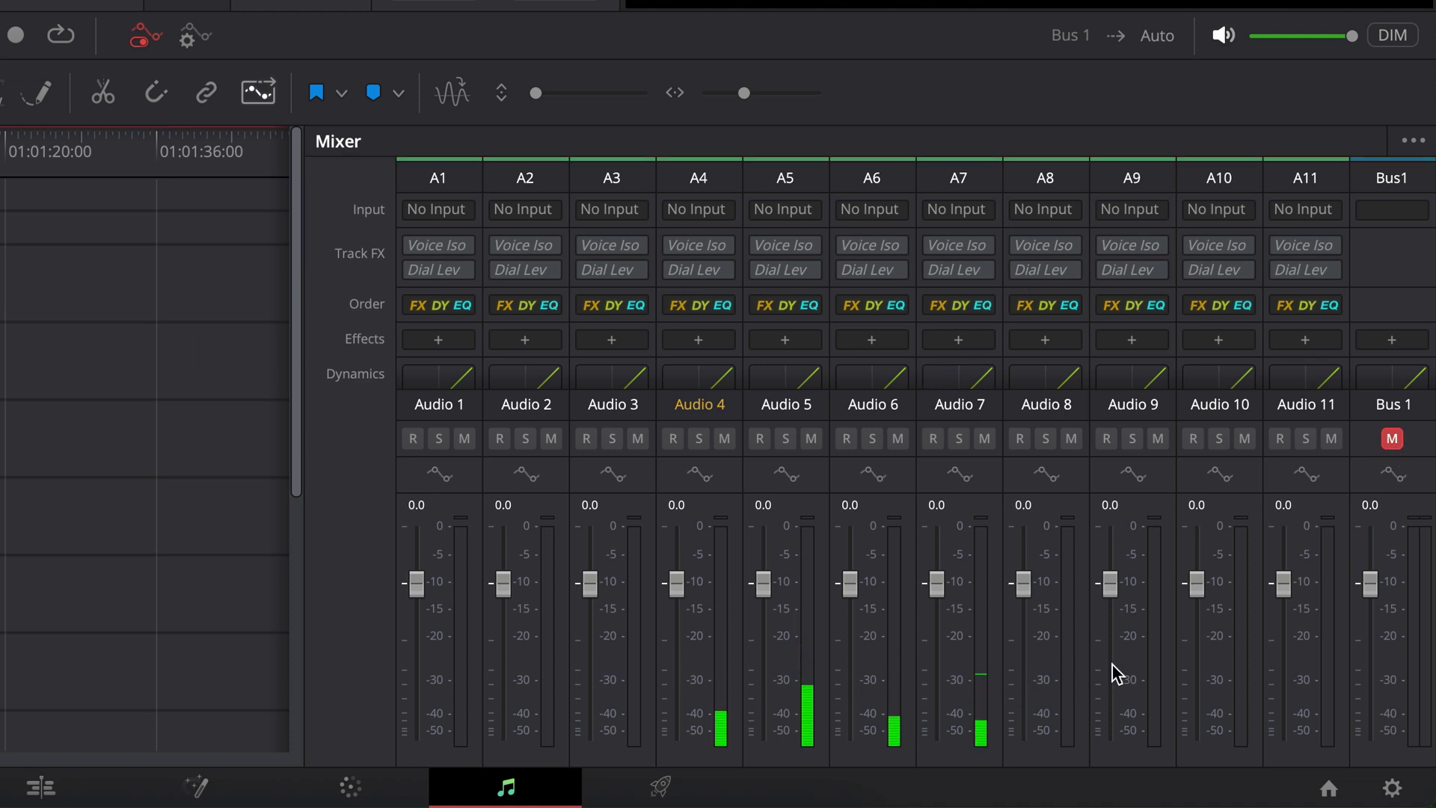
{"action": "left_click", "coordinate": [1392, 439]}
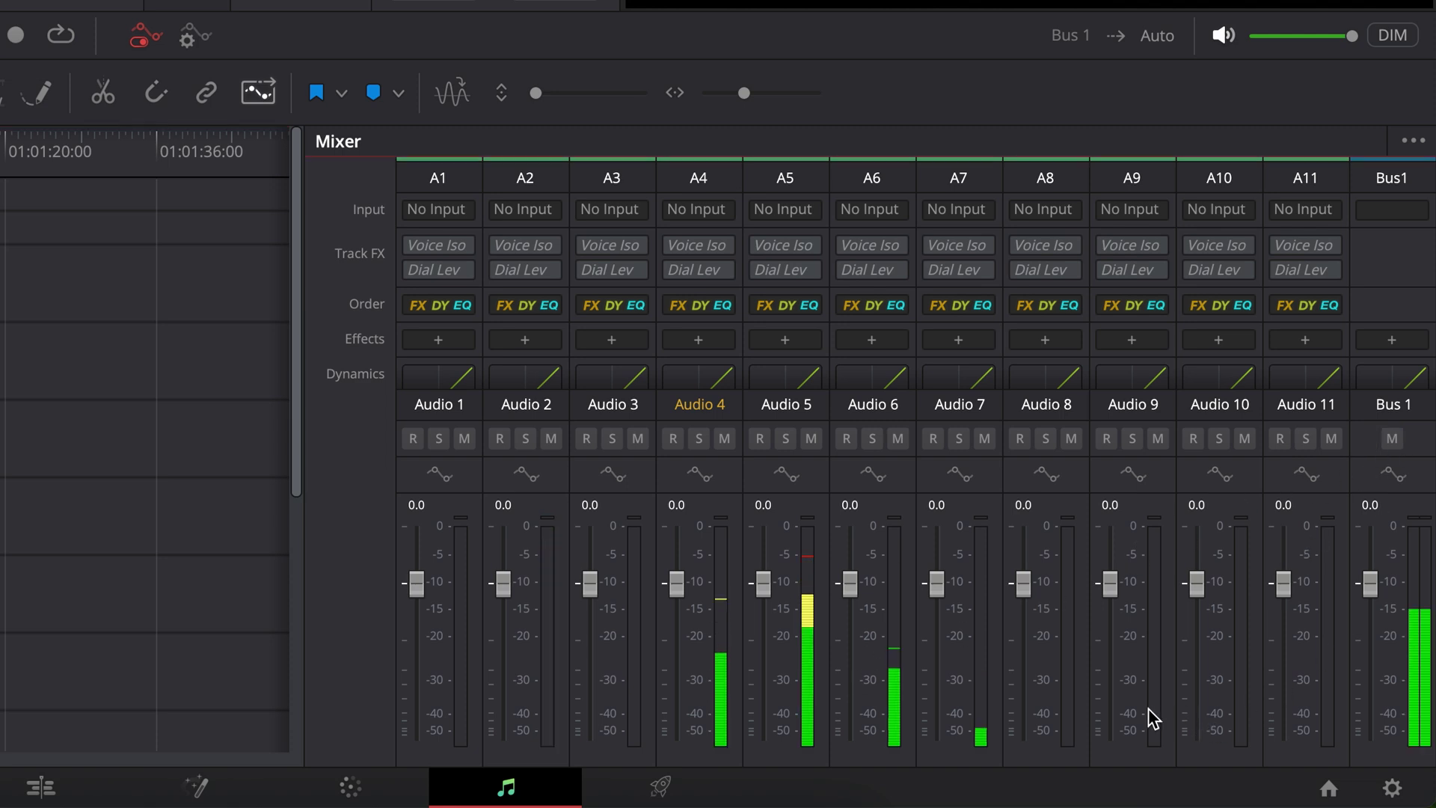
{"action": "left_click", "coordinate": [112, 635]}
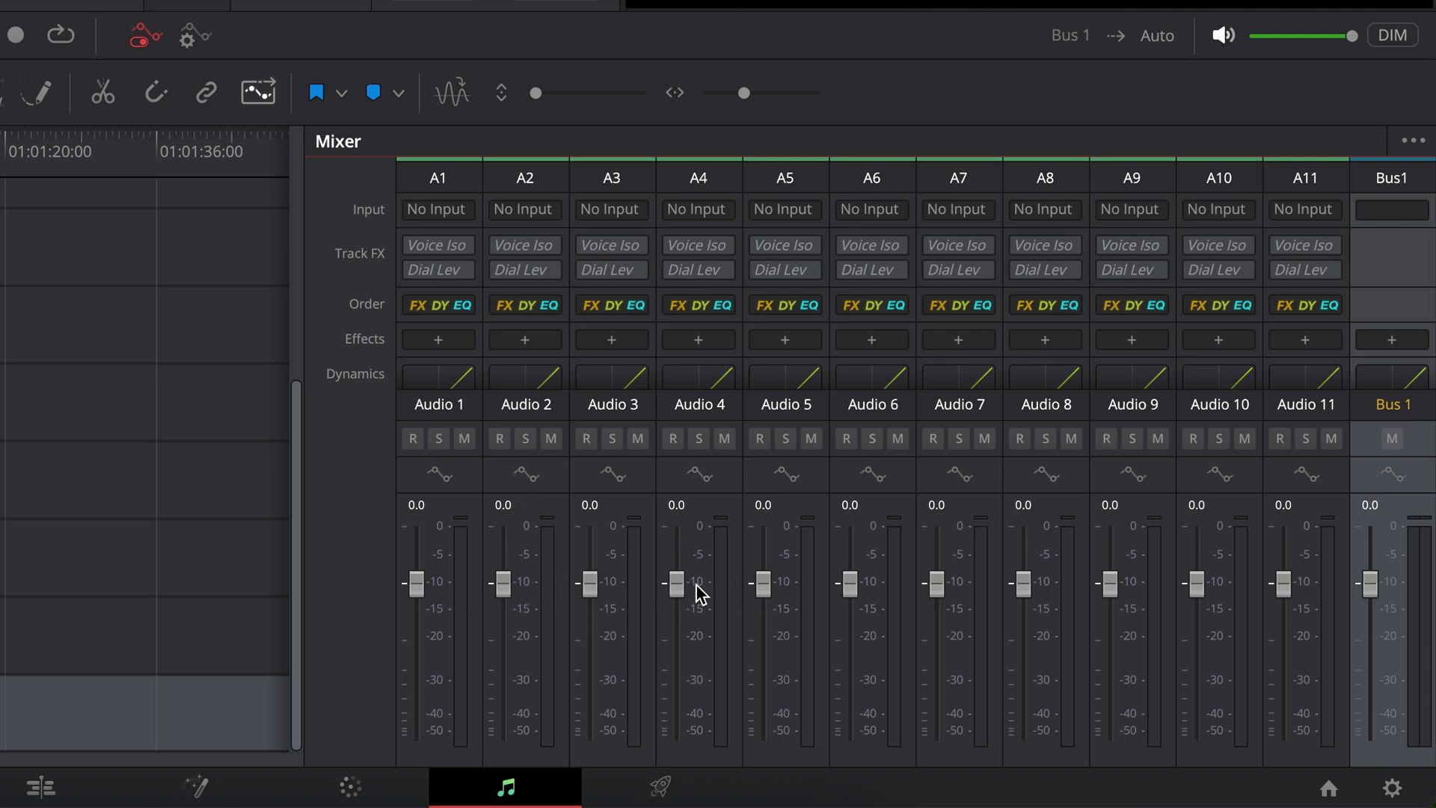
Try A2 +5.0, A3 -6.9, A4 +4.6 and A5 -7.8, reset faders to 0.0, then narrow the mixer
{"action": "left_click_drag", "start_coordinate": [505, 593], "coordinate": [506, 564]}
{"action": "left_click_drag", "start_coordinate": [590, 585], "coordinate": [590, 625]}
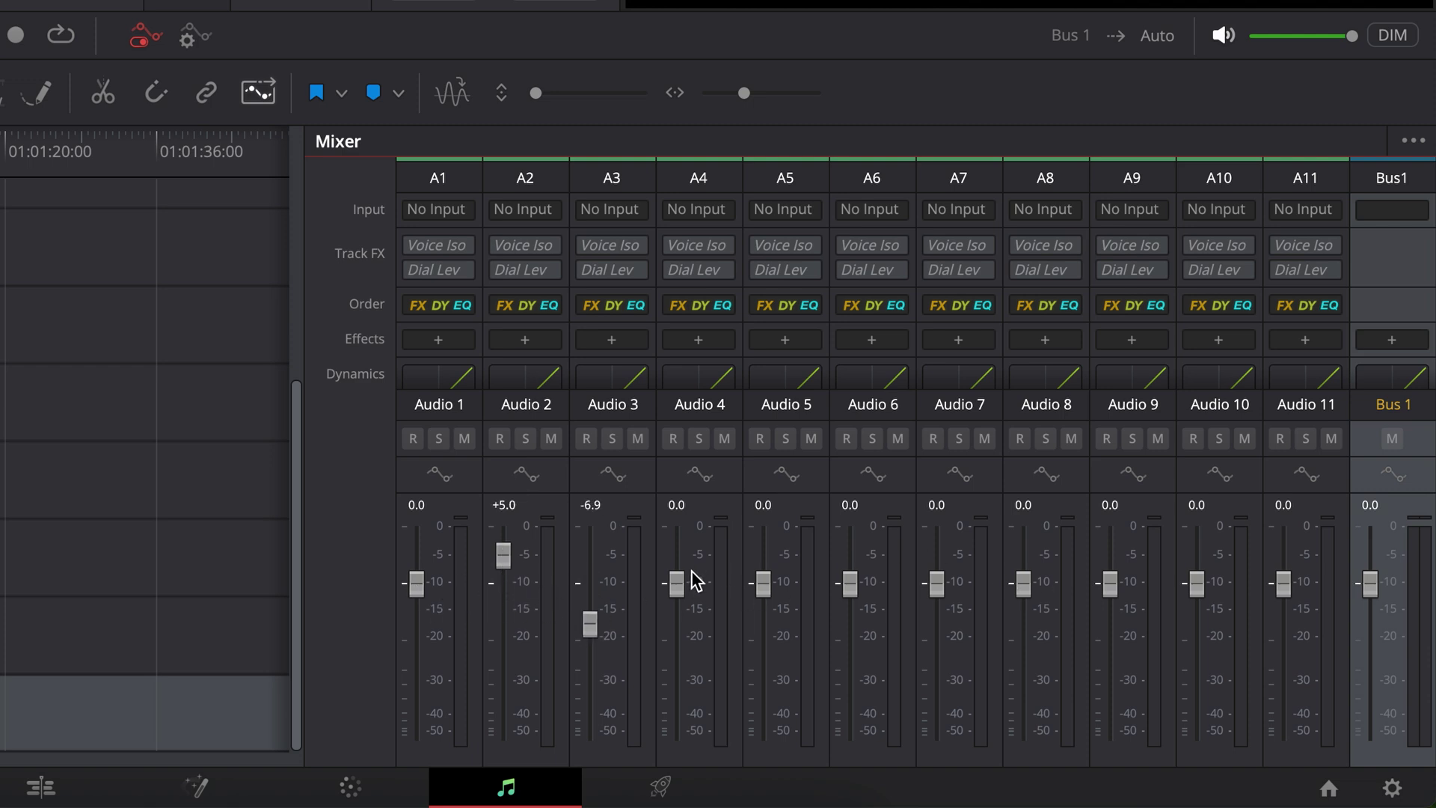
{"action": "left_click_drag", "start_coordinate": [676, 585], "coordinate": [677, 558]}
{"action": "left_click_drag", "start_coordinate": [763, 587], "coordinate": [763, 630]}
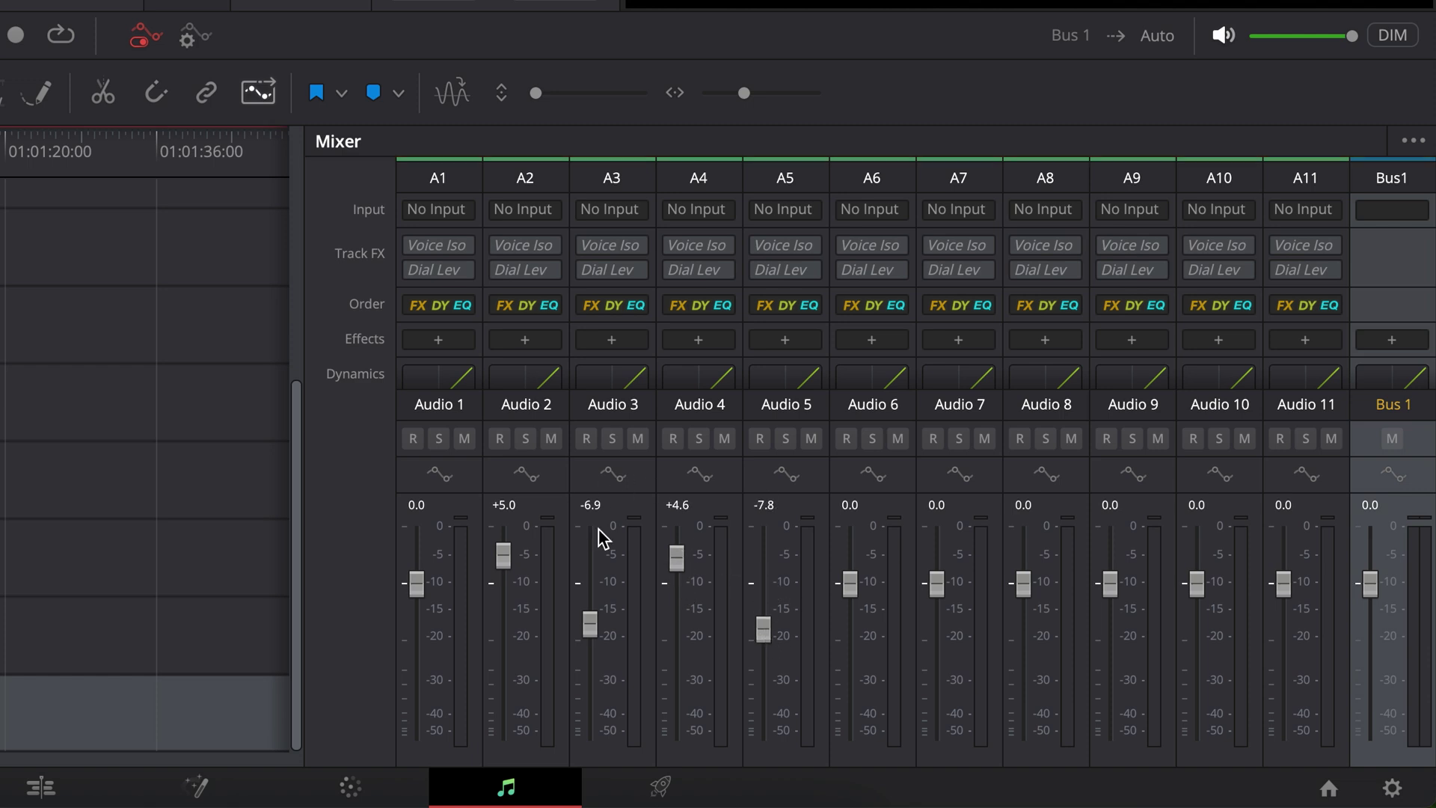
{"action": "double_click", "coordinate": [504, 557]}
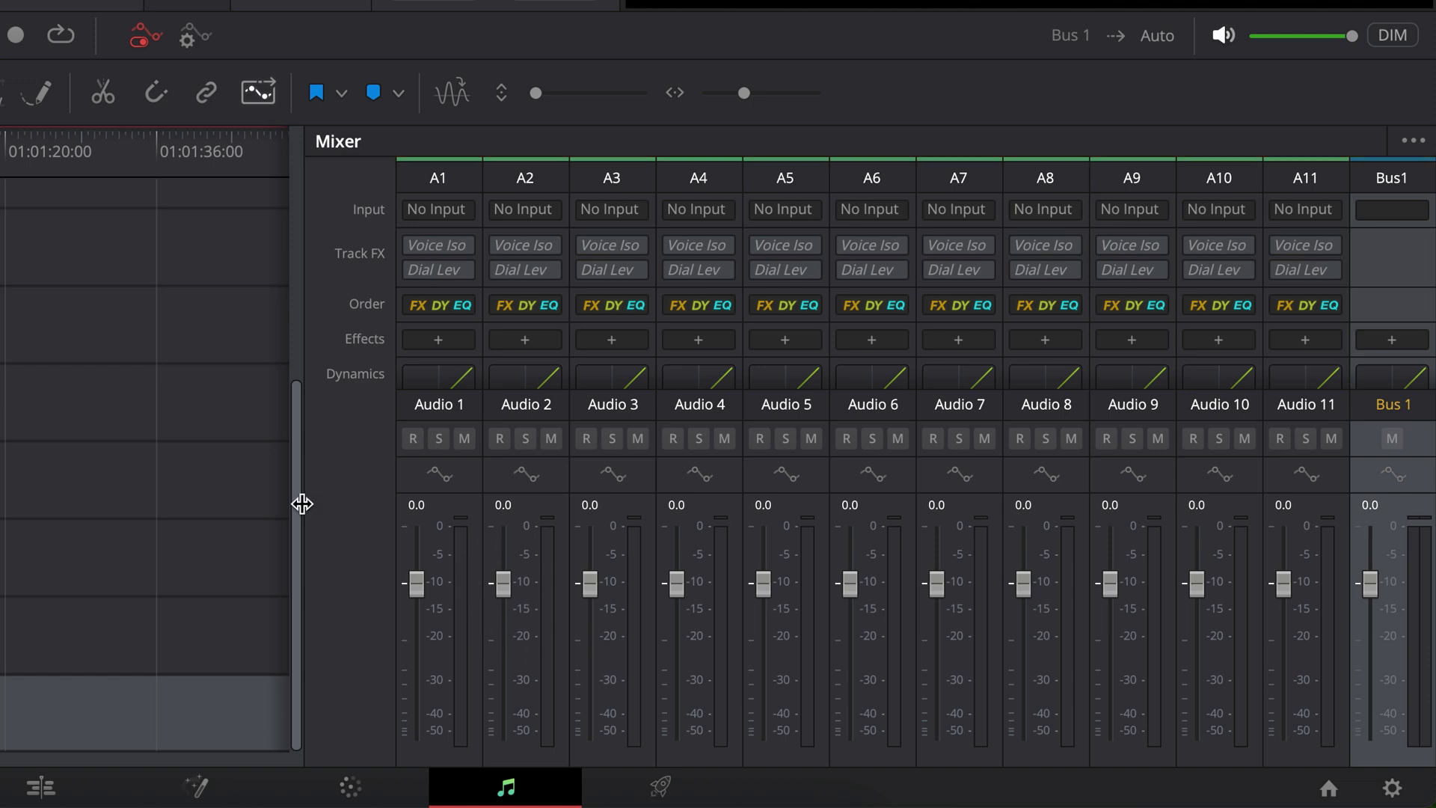
{"action": "left_click_drag", "start_coordinate": [300, 503], "coordinate": [1388, 522]}
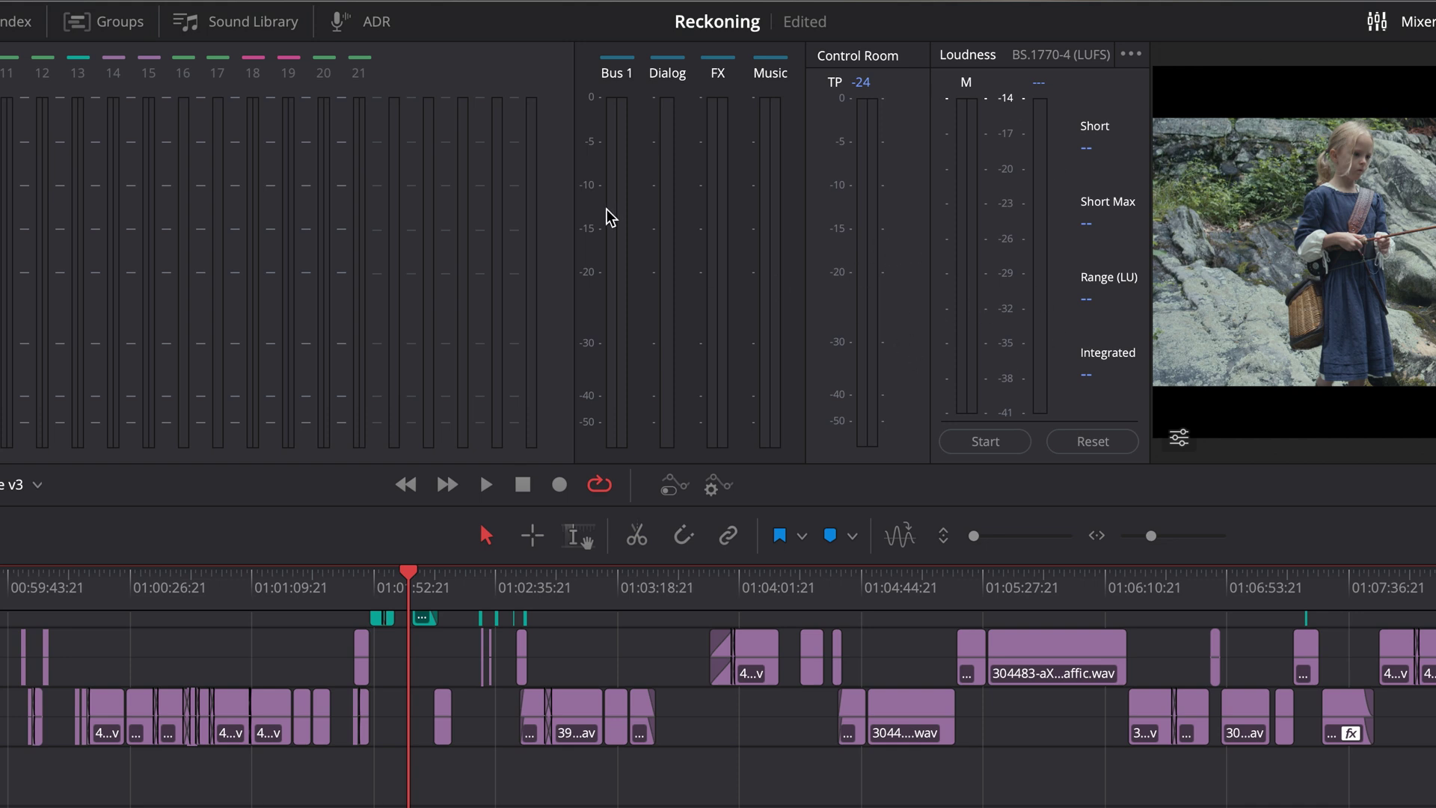
Set the Loudness meter to Absolute Scale so it reads LUFS from -14 to -41
{"action": "left_click", "coordinate": [1135, 55]}
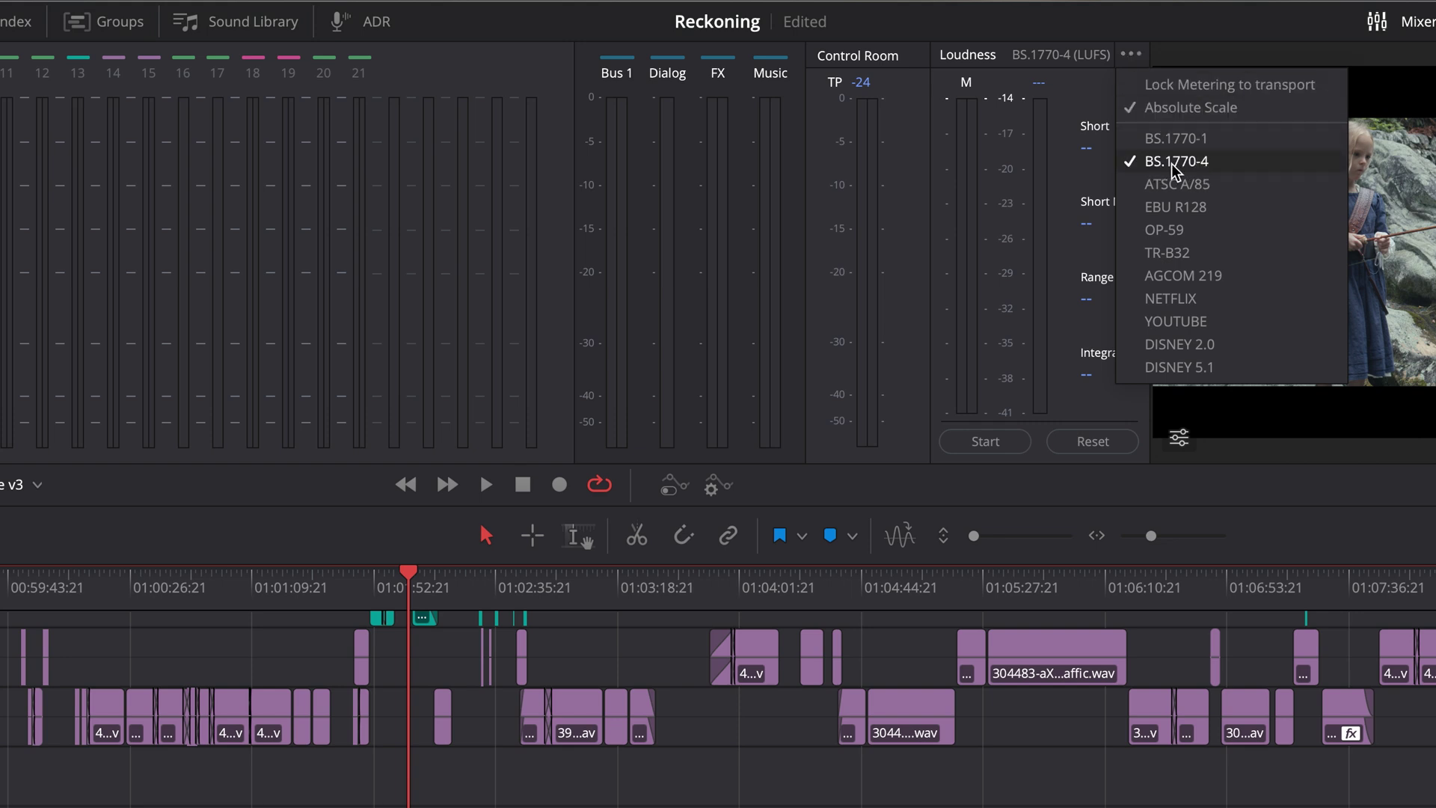
{"action": "left_click", "coordinate": [1078, 105]}
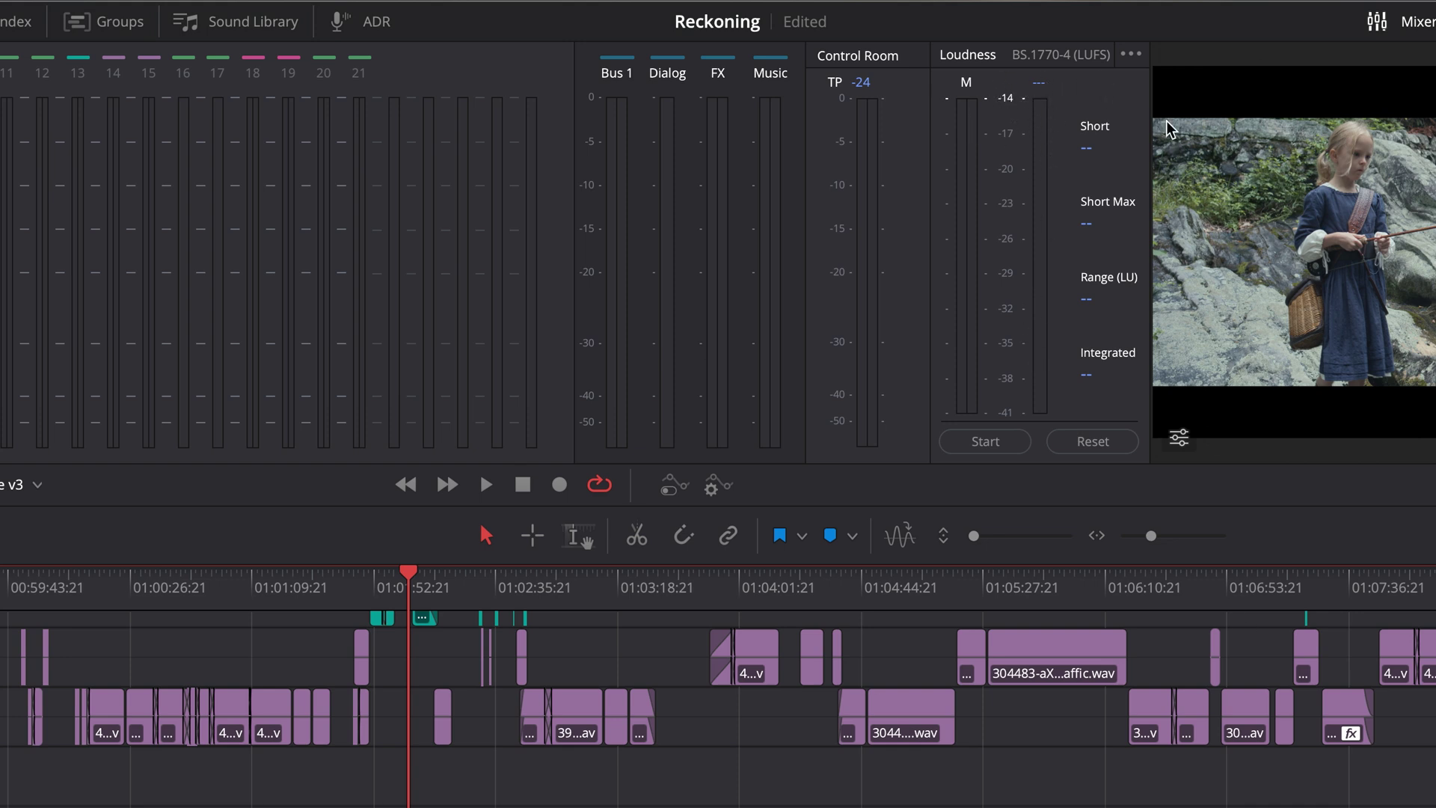
{"action": "left_click", "coordinate": [1131, 54]}
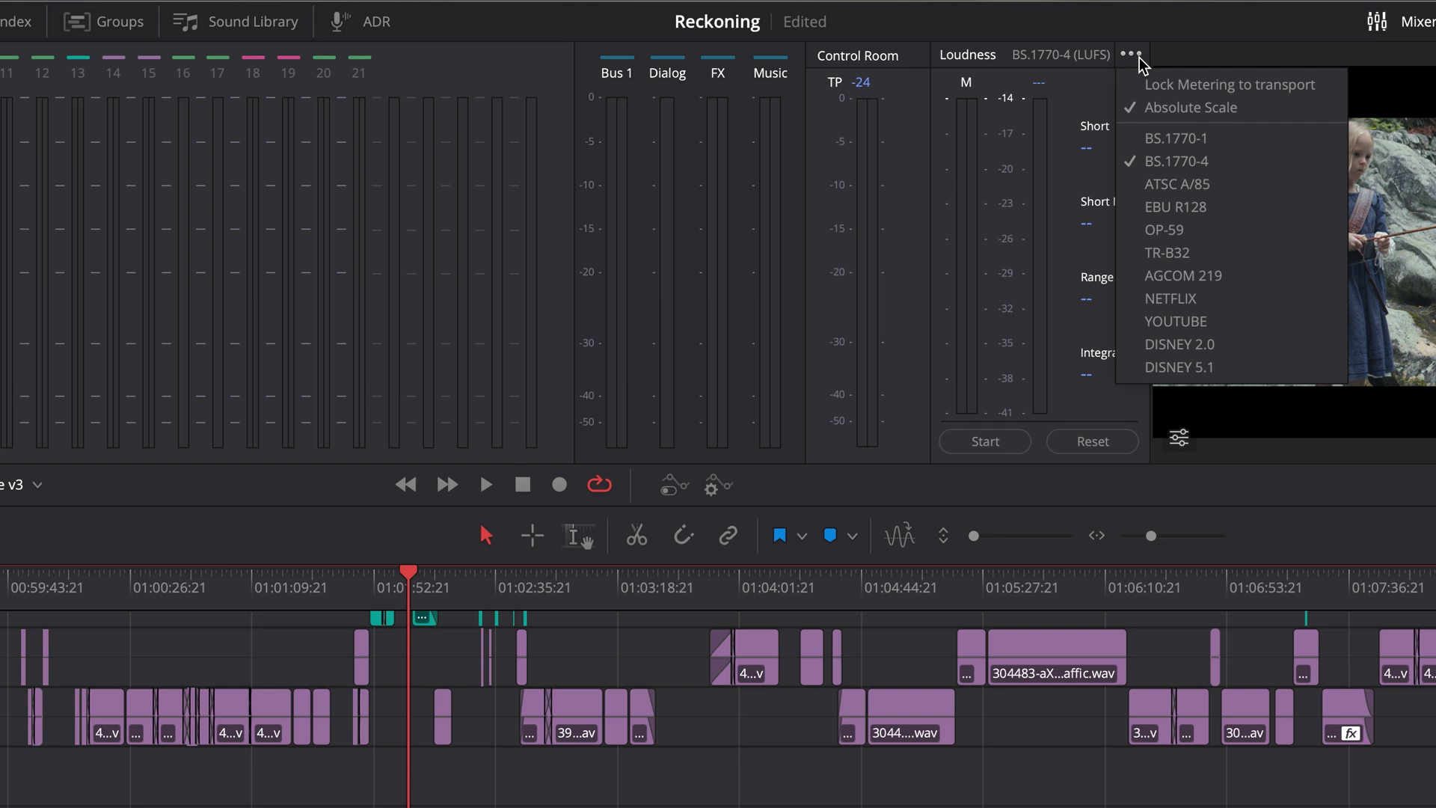
{"action": "left_click", "coordinate": [1155, 110]}
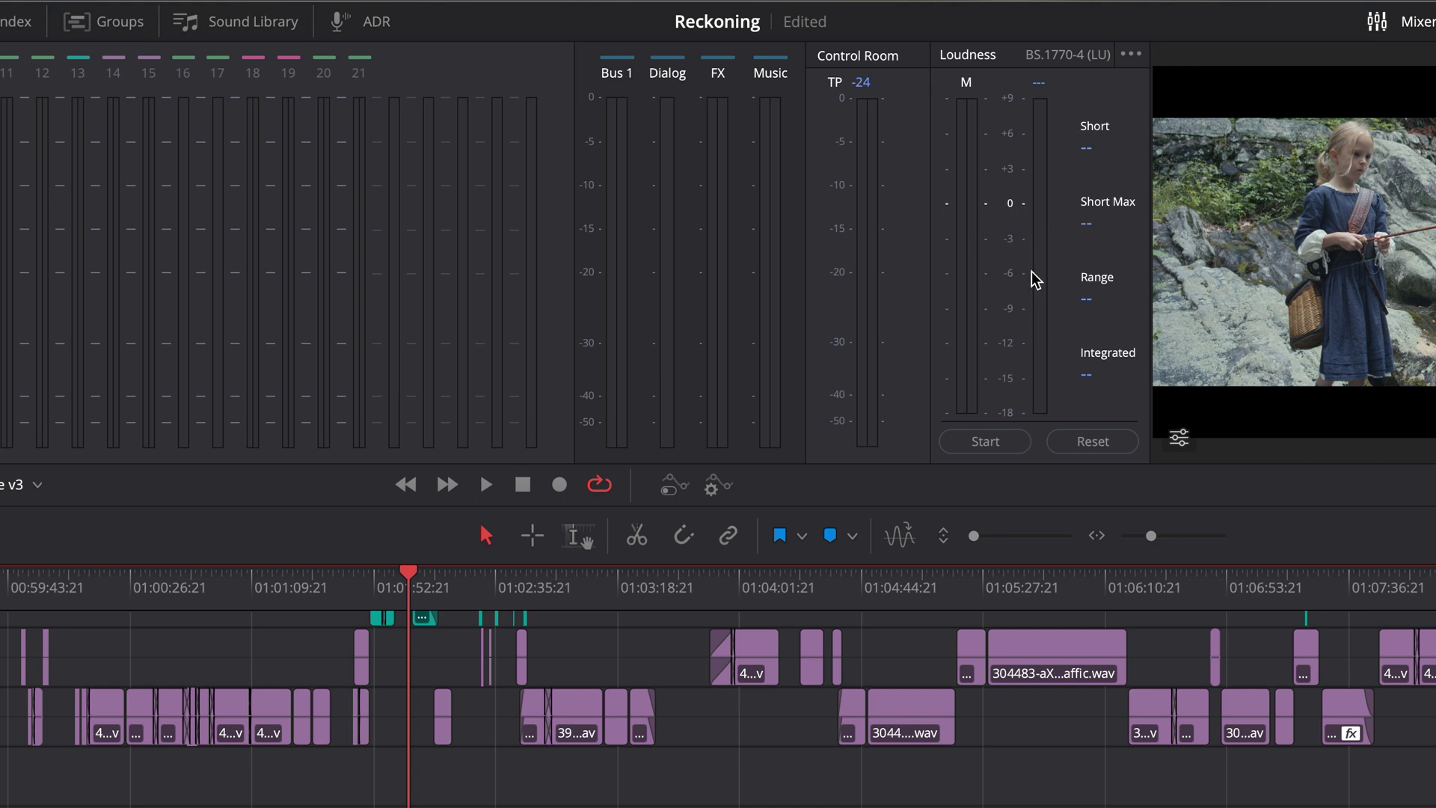
{"action": "left_click", "coordinate": [1131, 54]}
{"action": "left_click", "coordinate": [1176, 112]}
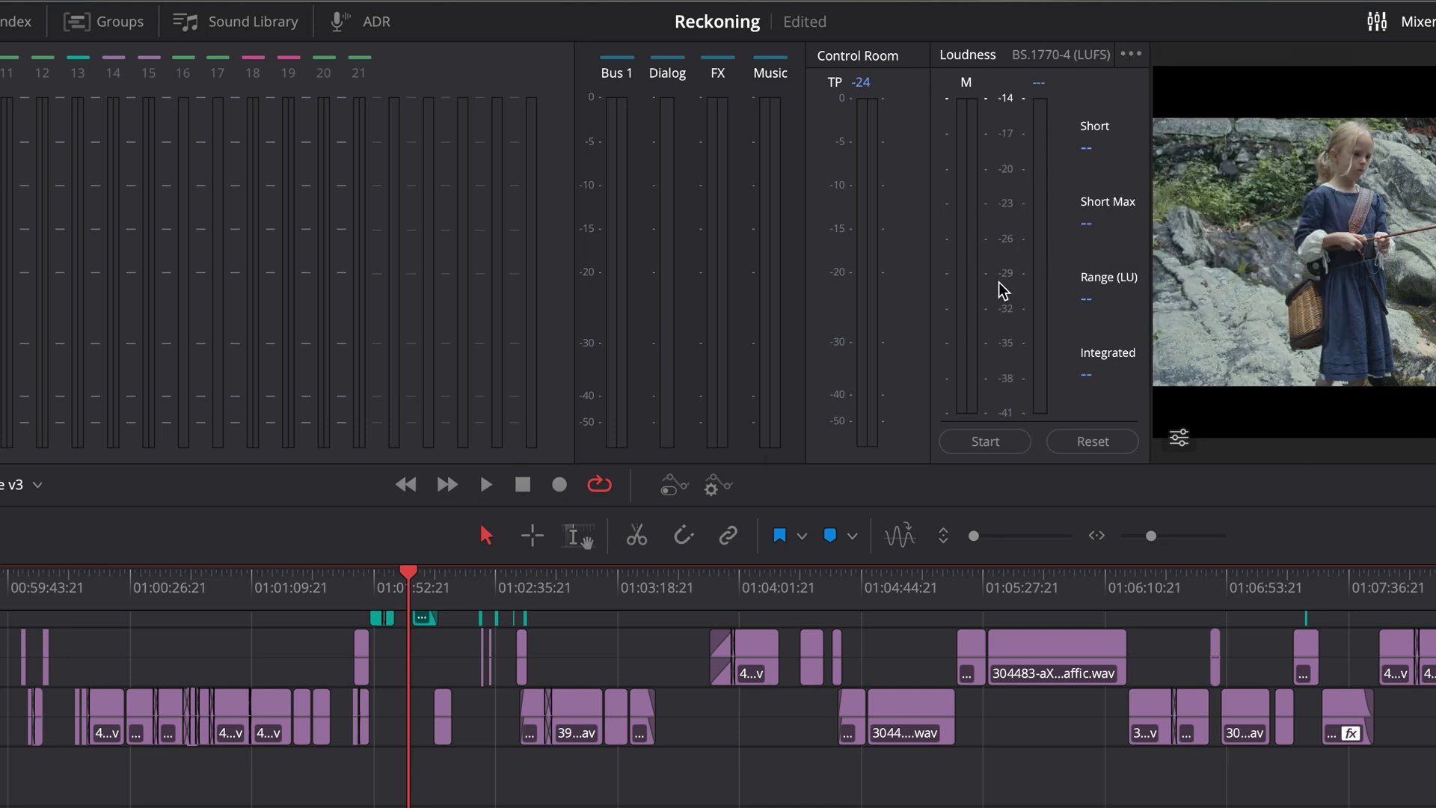
Reset loudness and measure playback from 01:00:15, pausing at -35.9 LUFS integrated and 3.2 LU range
{"action": "key", "text": "space"}
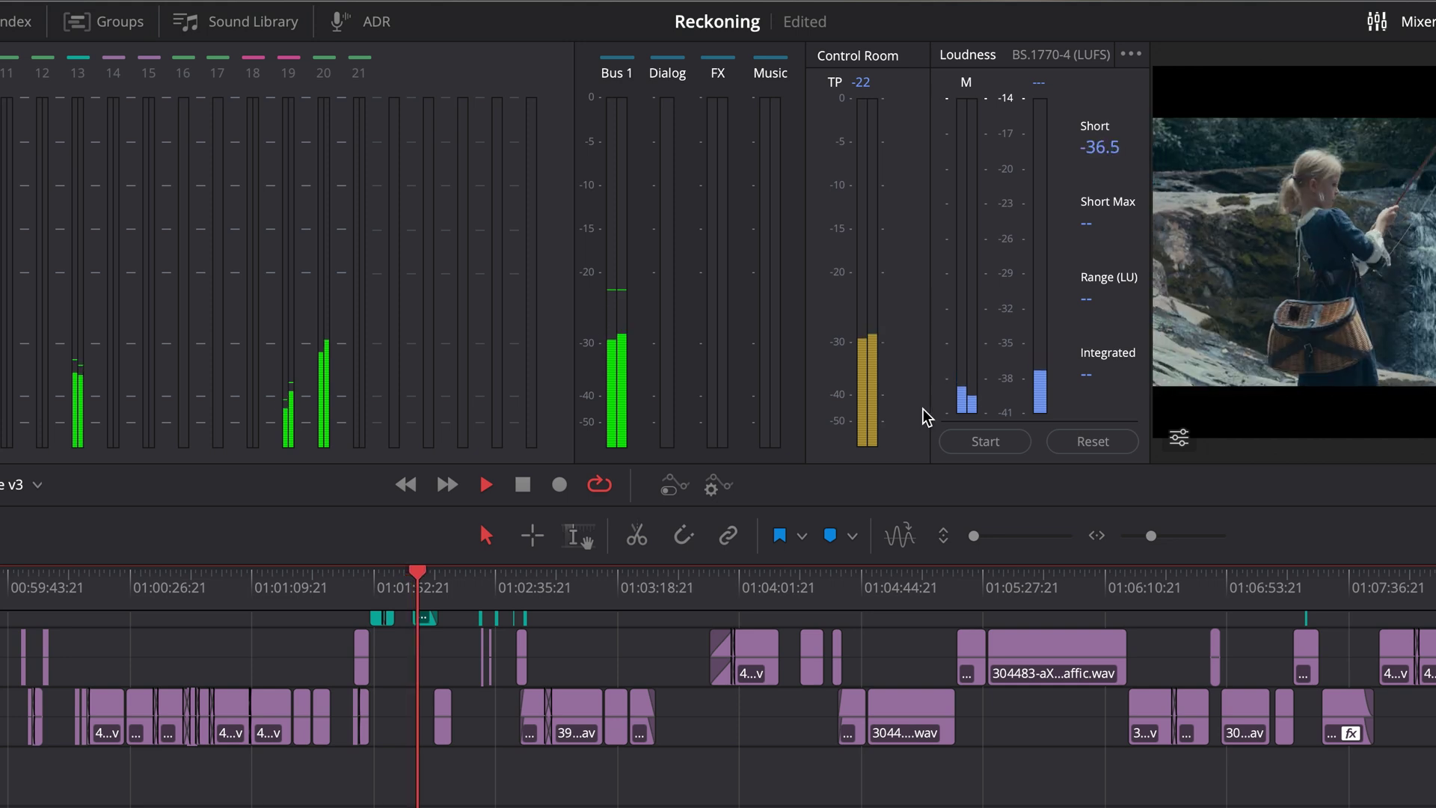
{"action": "key", "text": "space"}
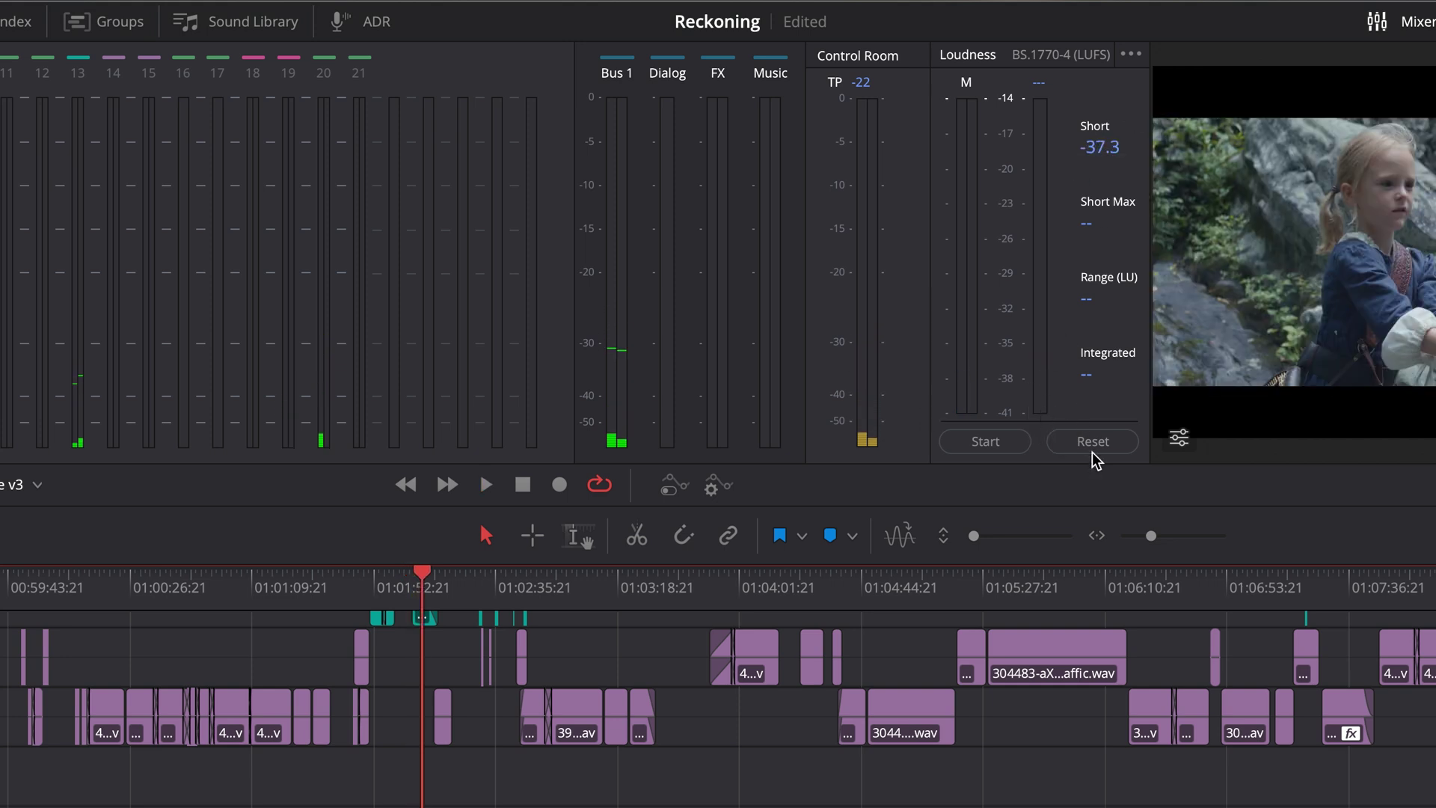
{"action": "left_click", "coordinate": [1092, 447]}
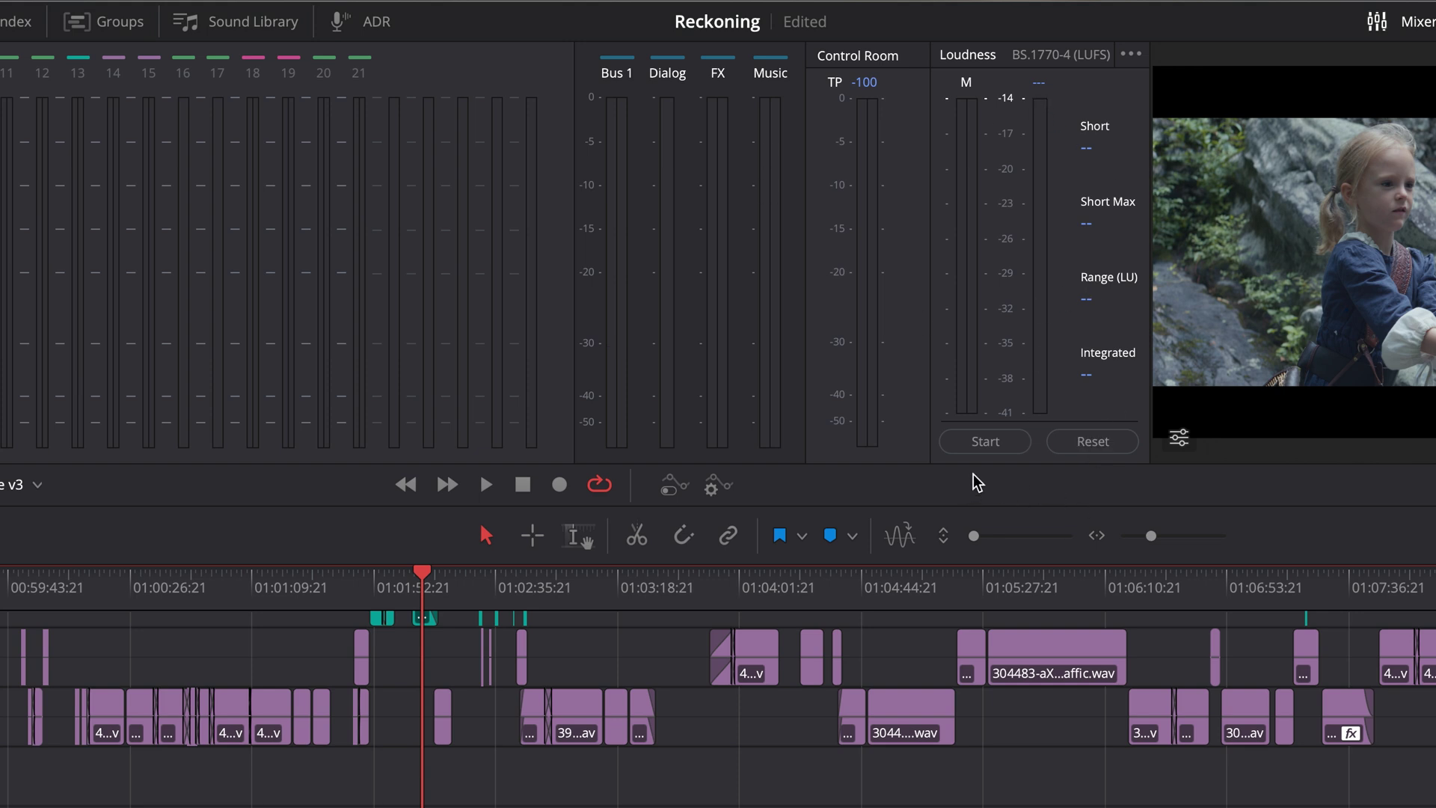
{"action": "left_click", "coordinate": [110, 598]}
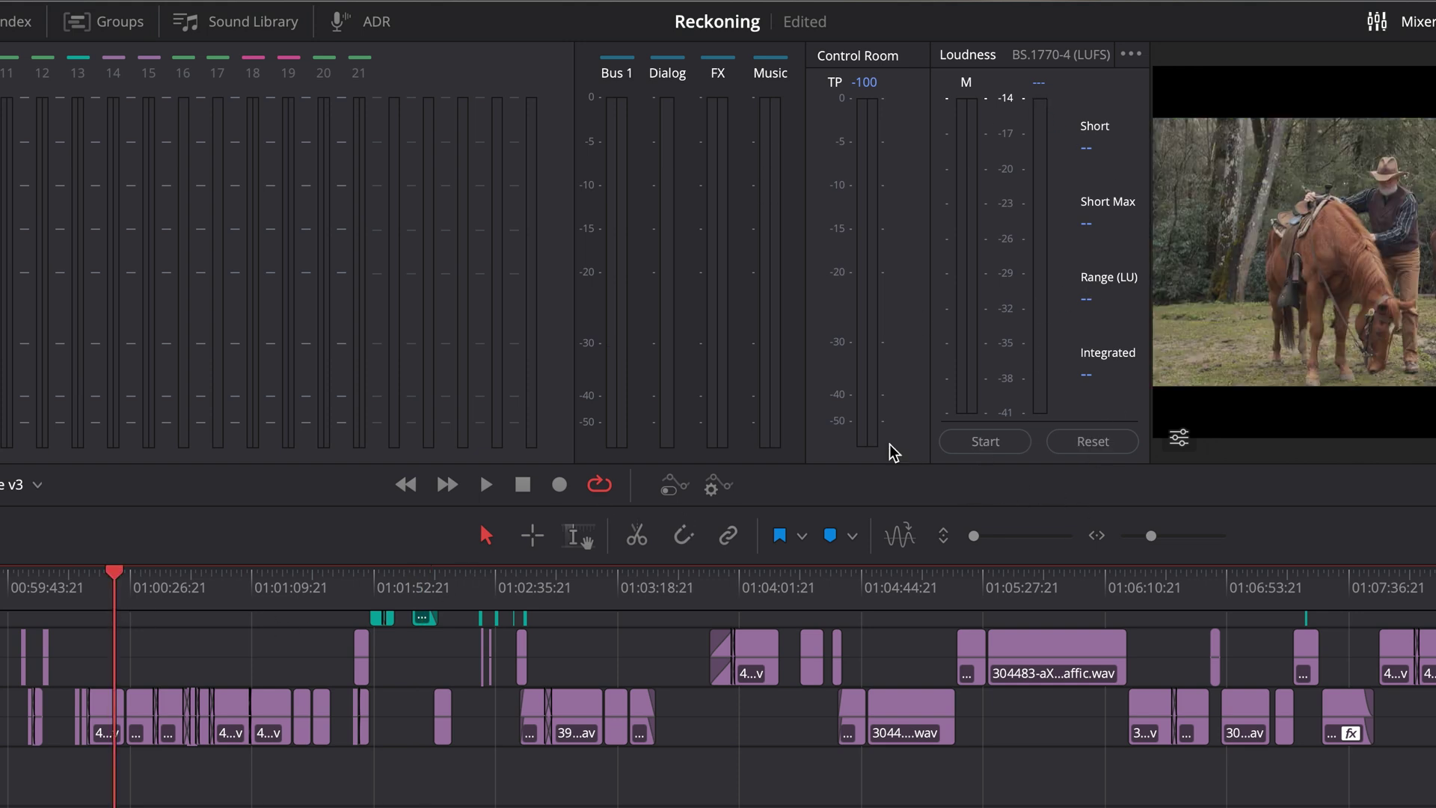
{"action": "left_click", "coordinate": [986, 443]}
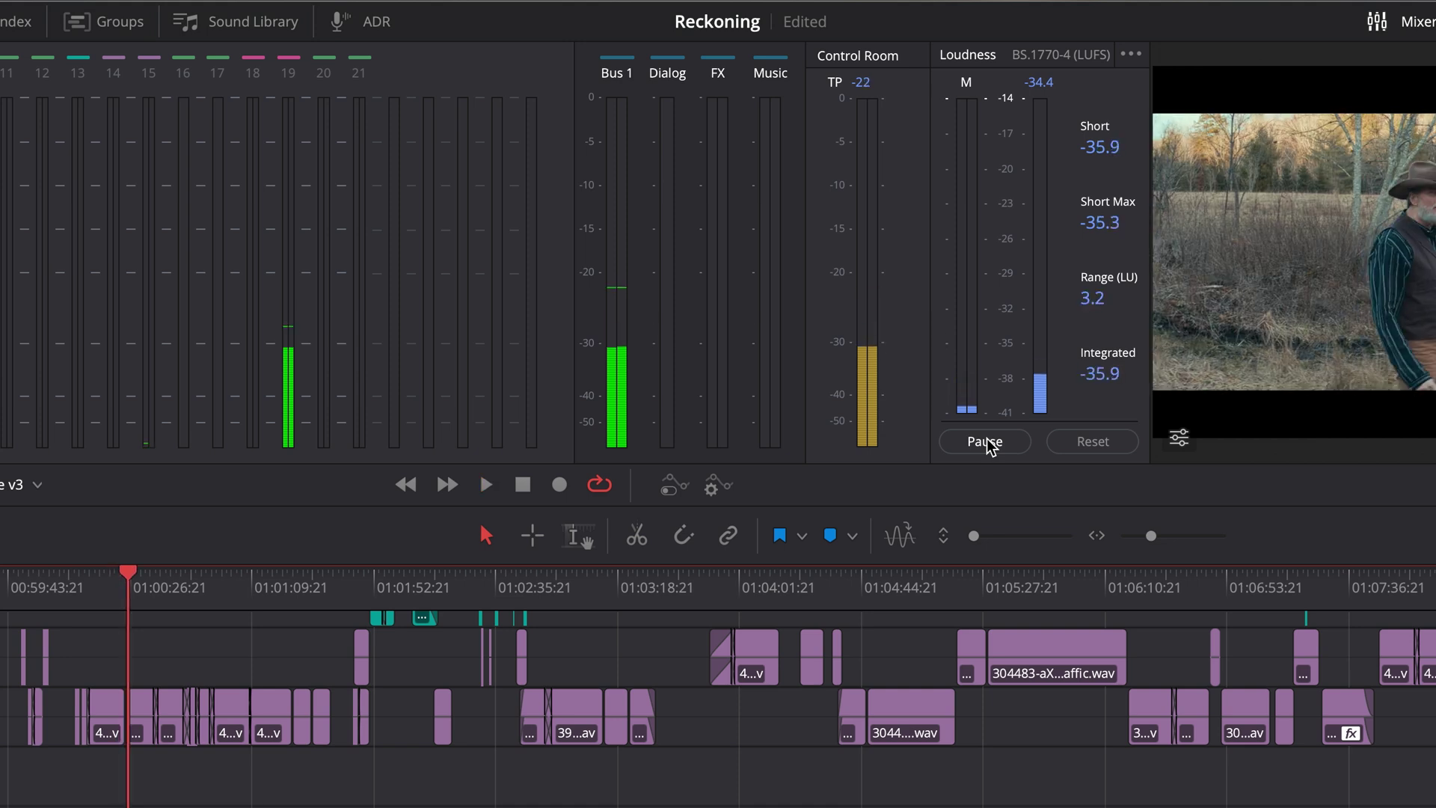
{"action": "left_click", "coordinate": [980, 447]}
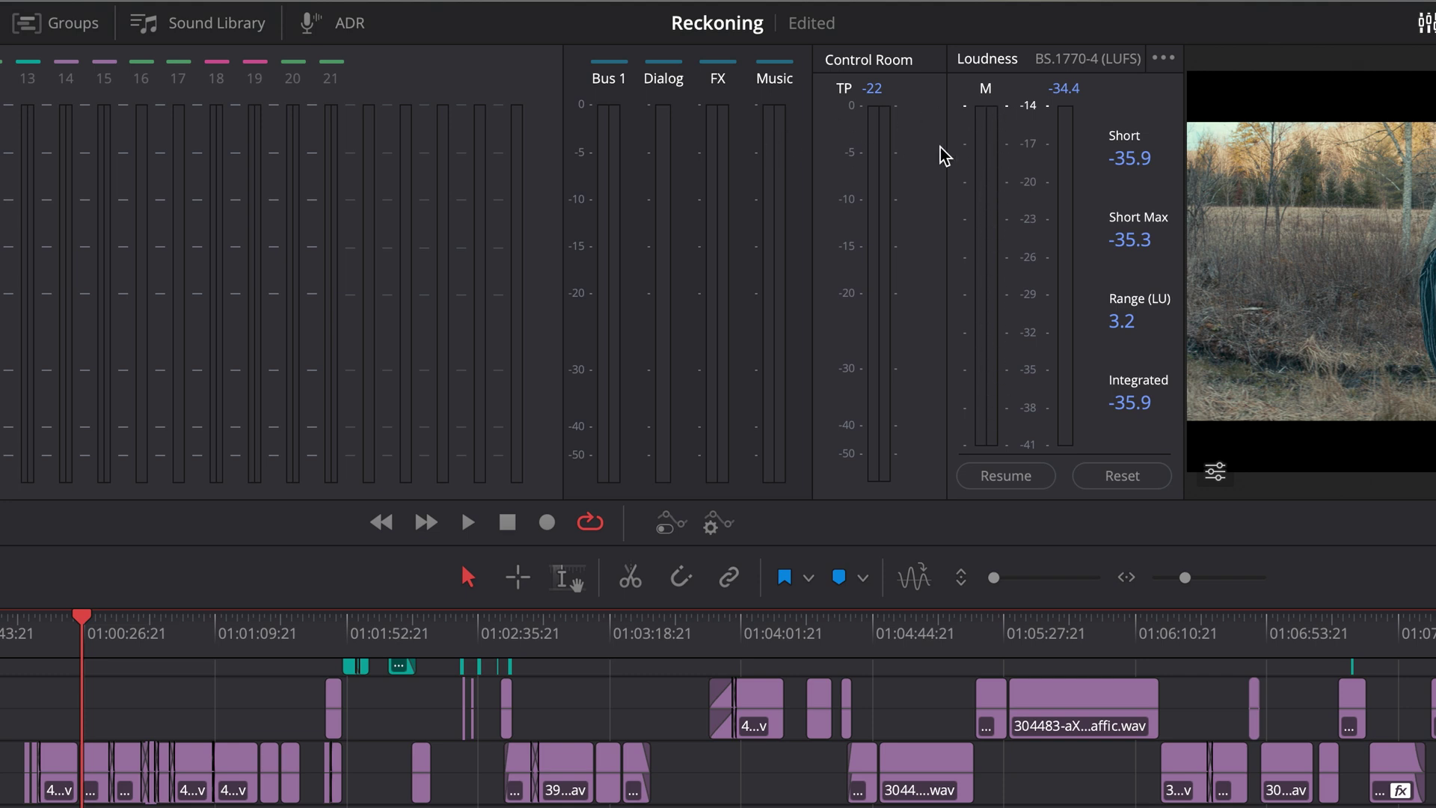
Audition playback, including from about 01:02:05, with loudness readings held, then show the track mixer
{"action": "key", "text": "space"}
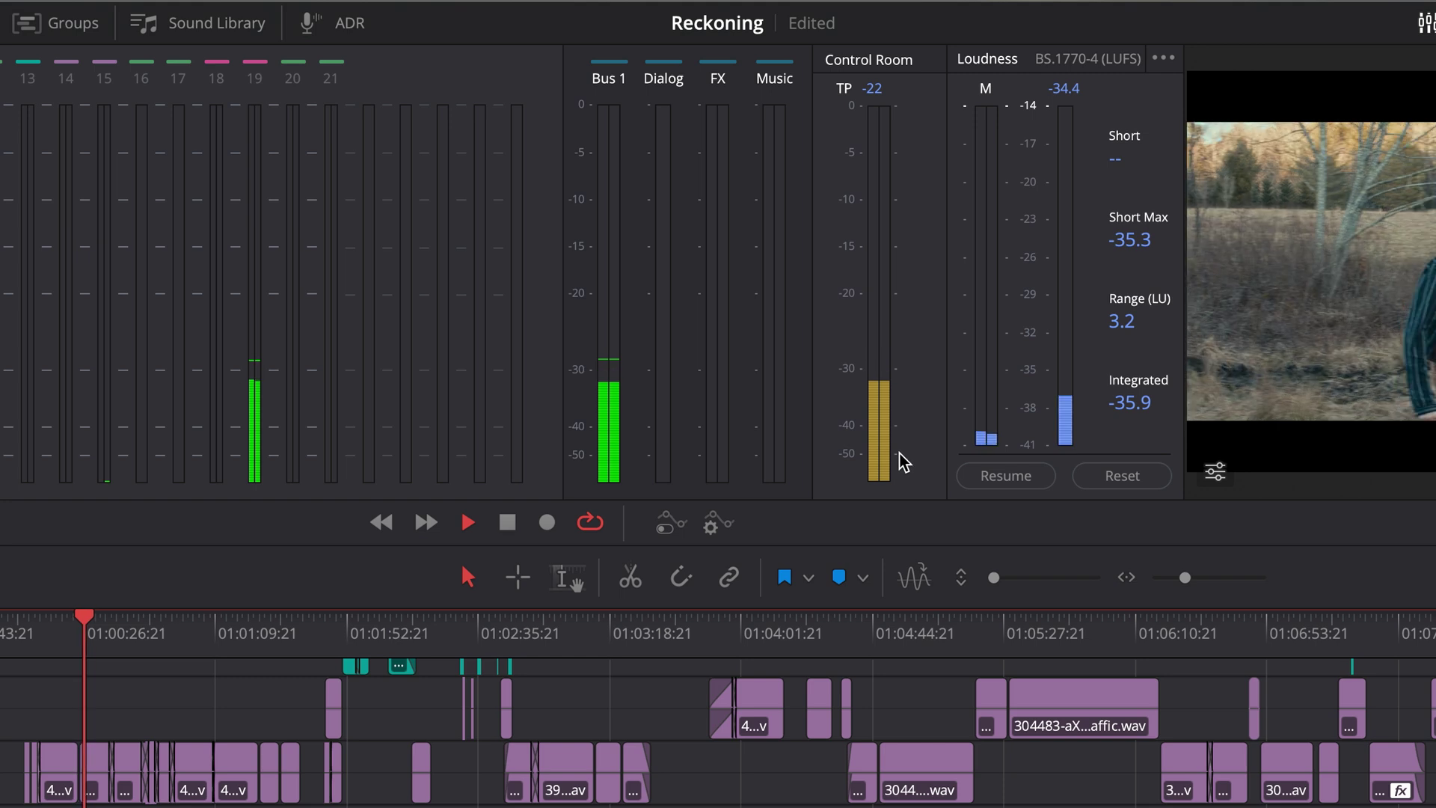
{"action": "key", "text": "space"}
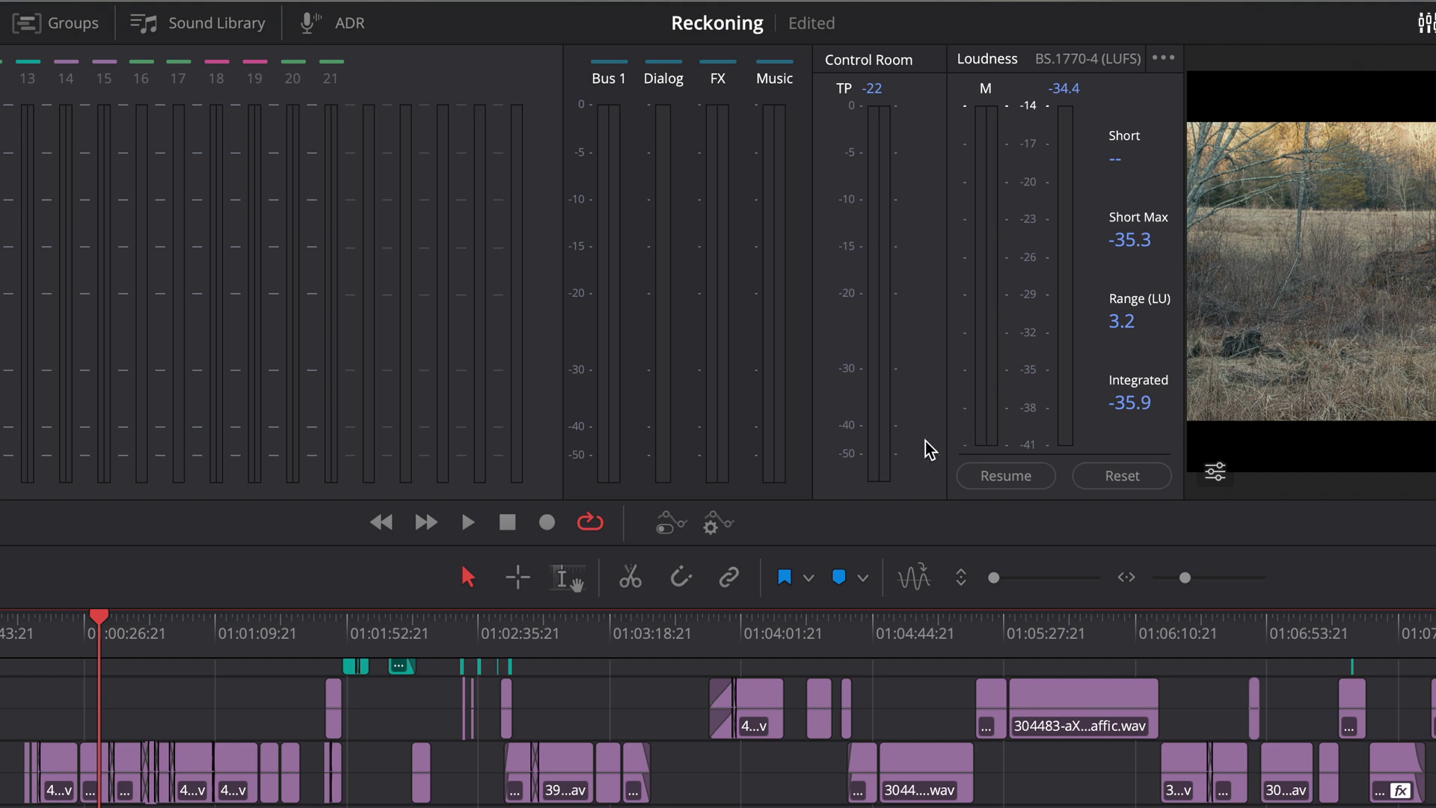
{"action": "left_click", "coordinate": [651, 615]}
{"action": "key", "text": "space"}
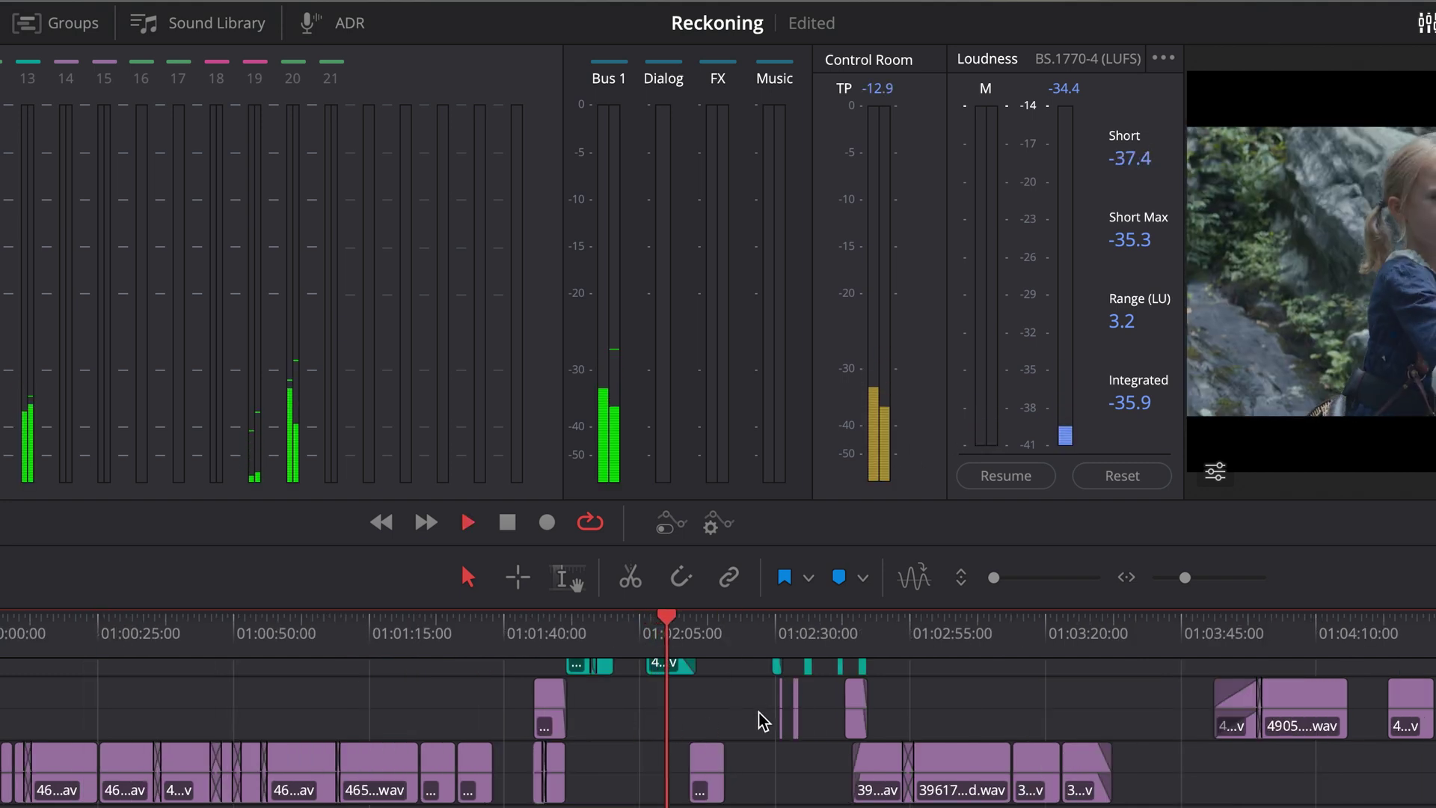
{"action": "key", "text": "space"}
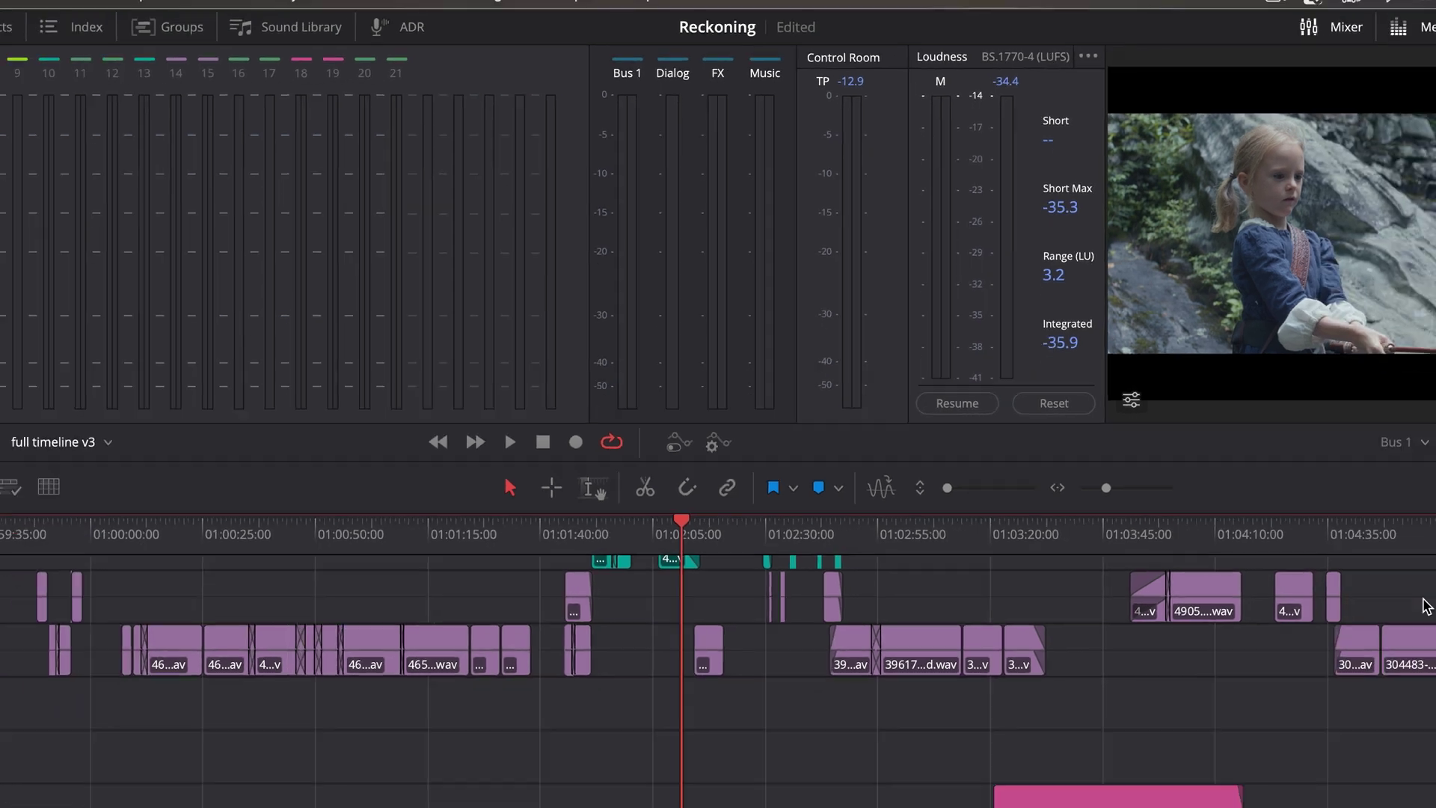
{"action": "left_click", "coordinate": [1264, 27]}
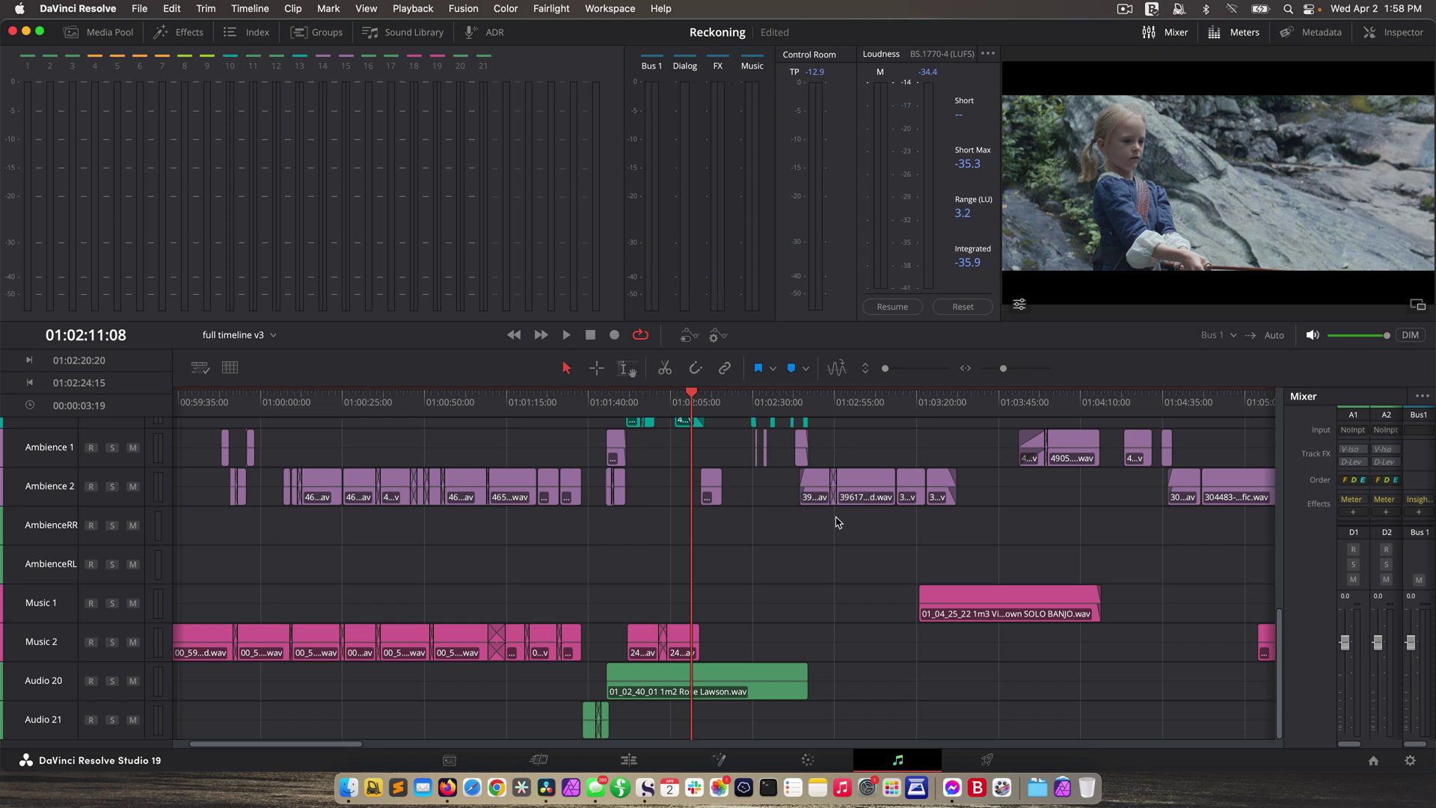
Check the Fairlight target loudness without saving, return to the timeline start, and reset the loudness readings
{"action": "left_click", "coordinate": [1410, 760]}
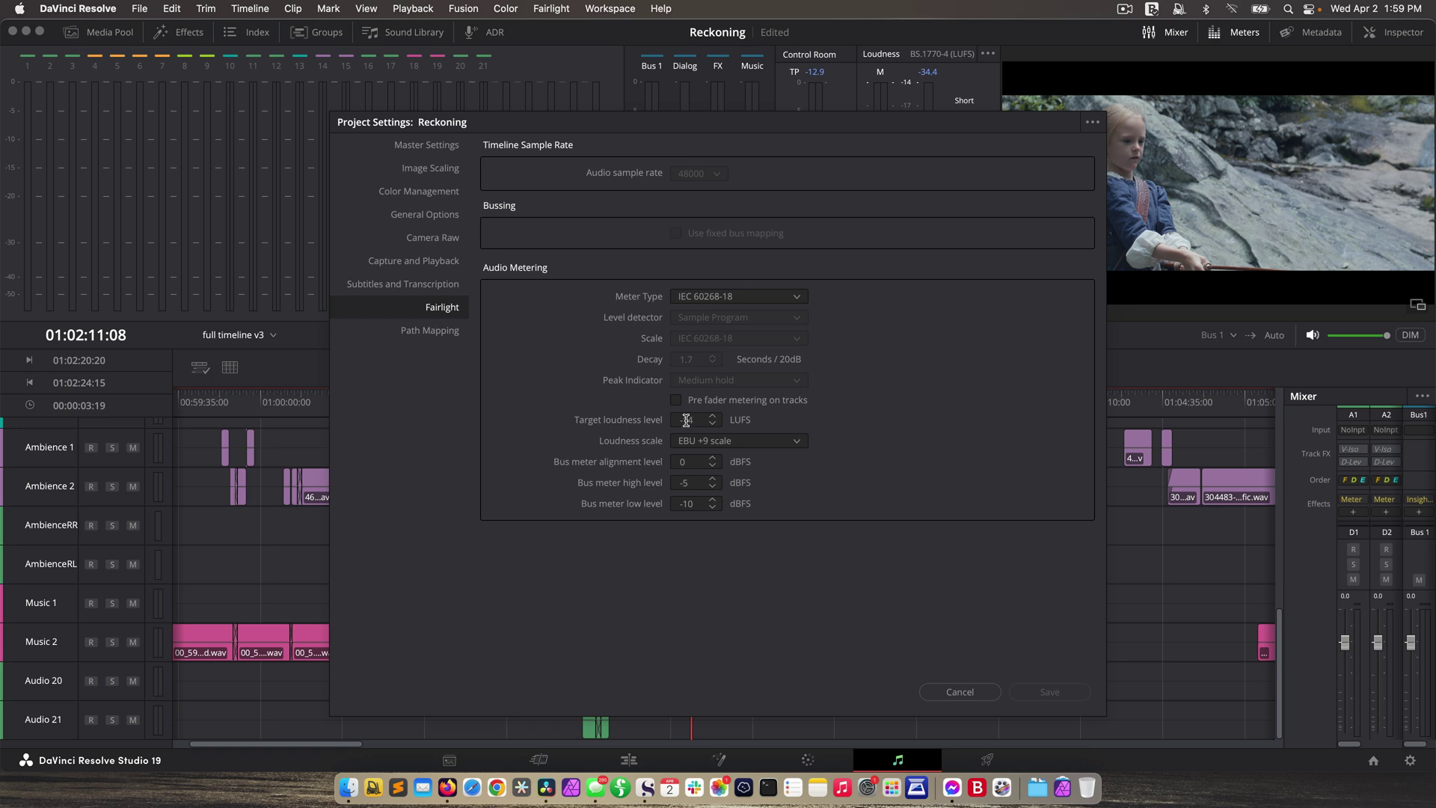
{"action": "left_click", "coordinate": [934, 691]}
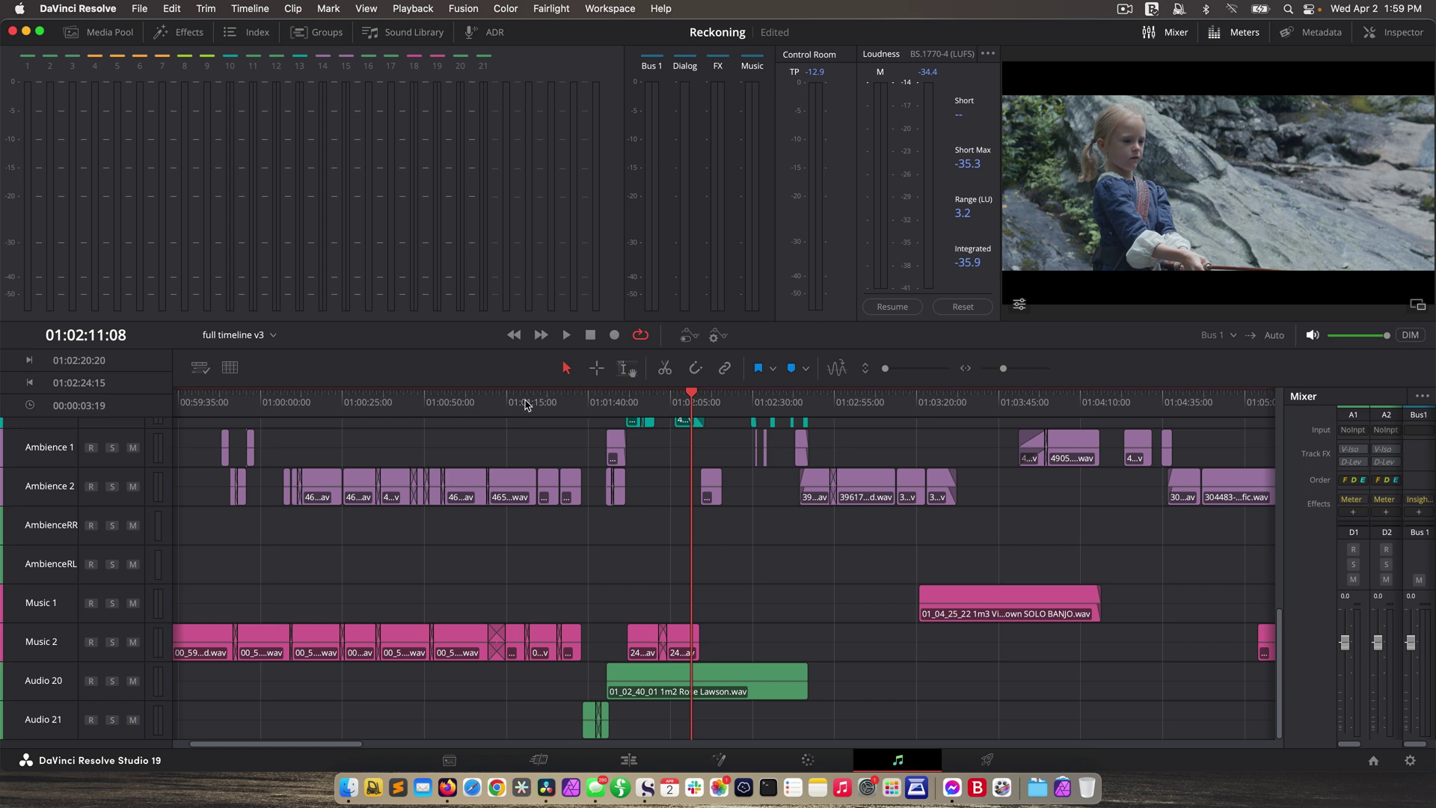
{"action": "key", "text": "super+minus"}
{"action": "key", "text": "super+minus"}
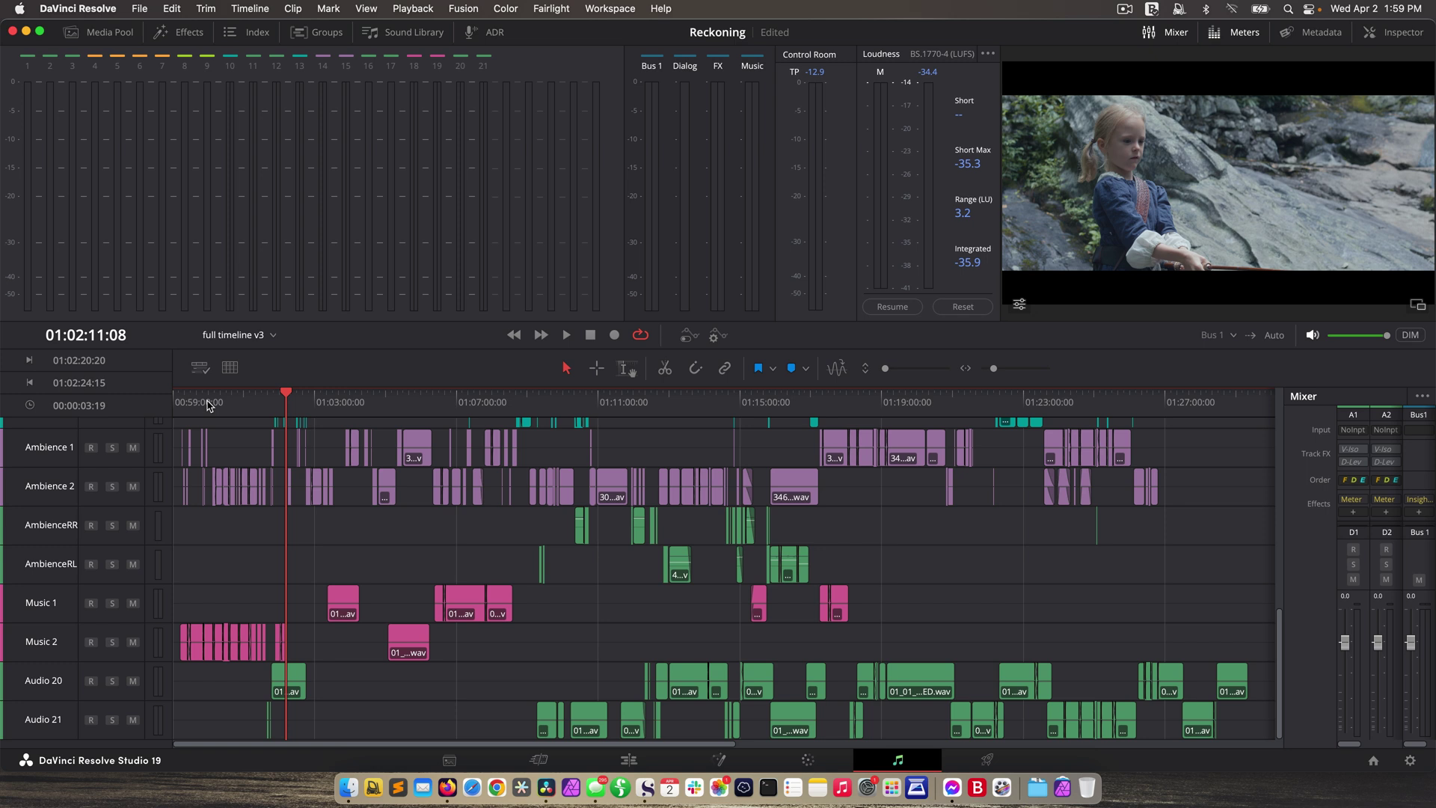
{"action": "key", "text": "Home"}
{"action": "key", "text": "super+equal"}
{"action": "key", "text": "super+equal"}
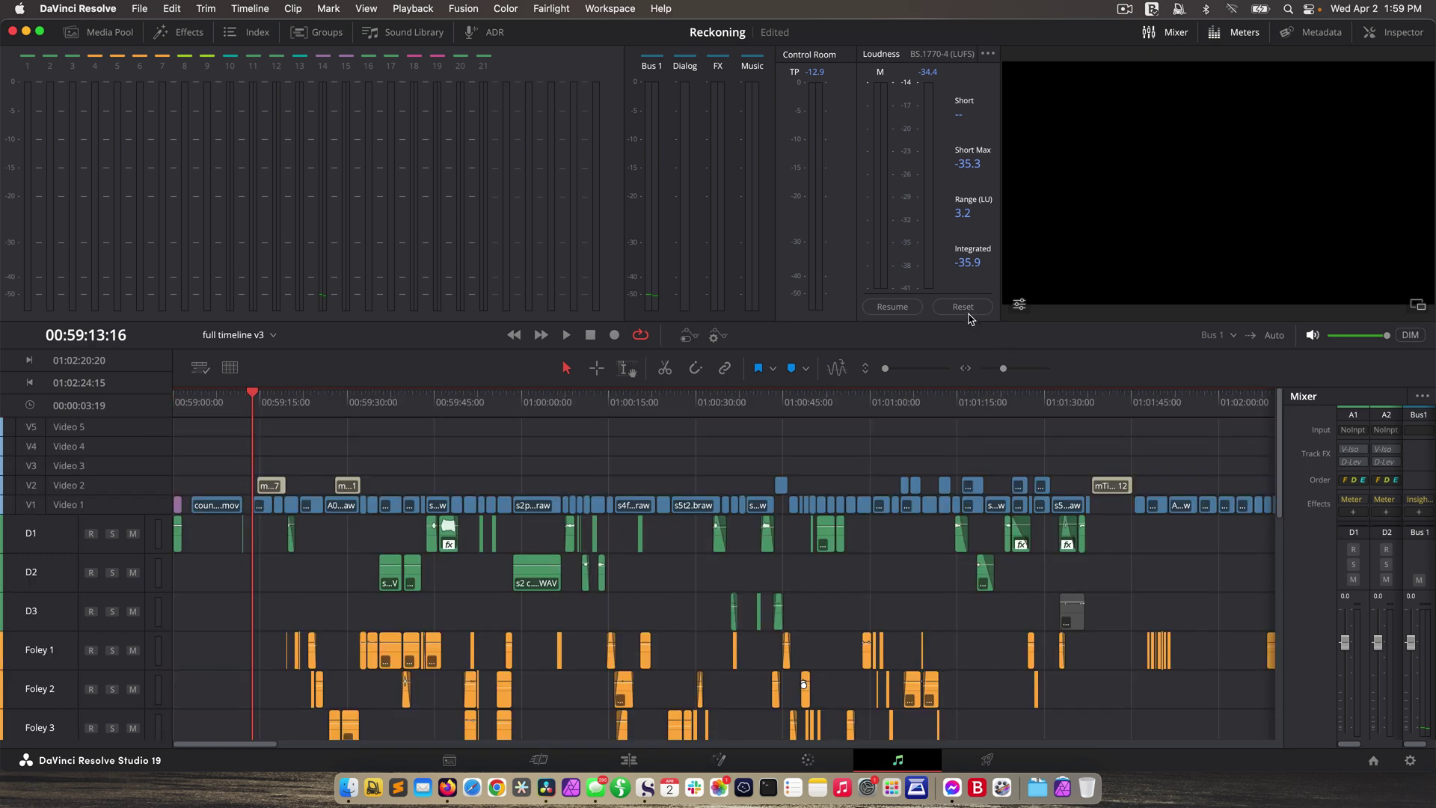
{"action": "left_click", "coordinate": [963, 307]}
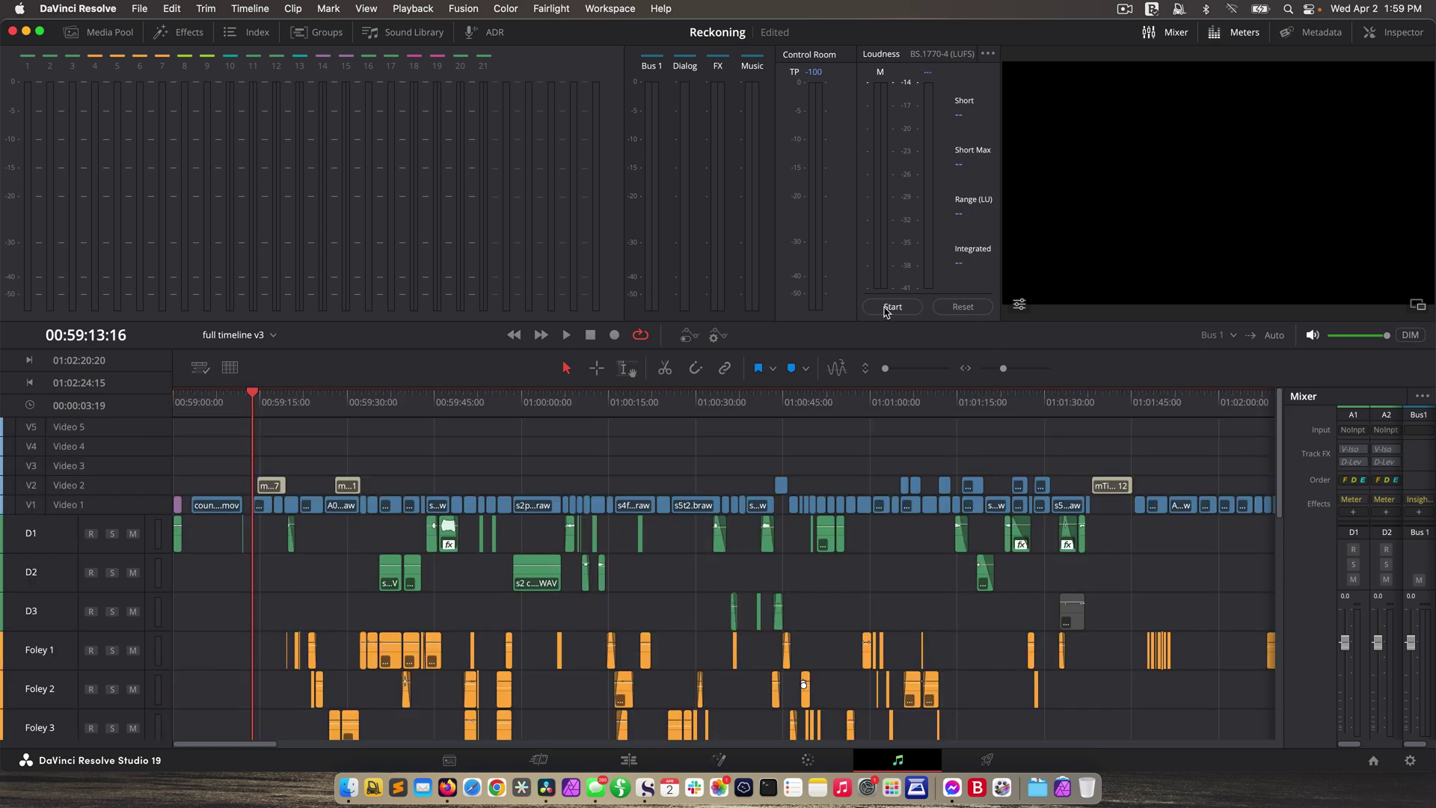